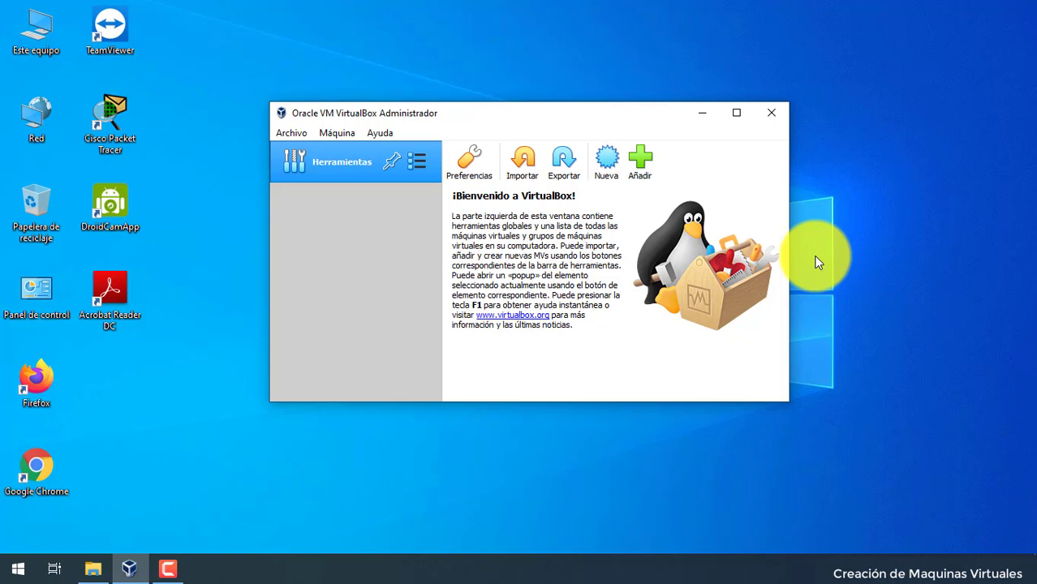
Begin creating a virtual machine named CentOS-01 in D:\MAQUINAS VIRTUALES, accepting type Linux and version Red Hat (64-bit).
click(736, 112)
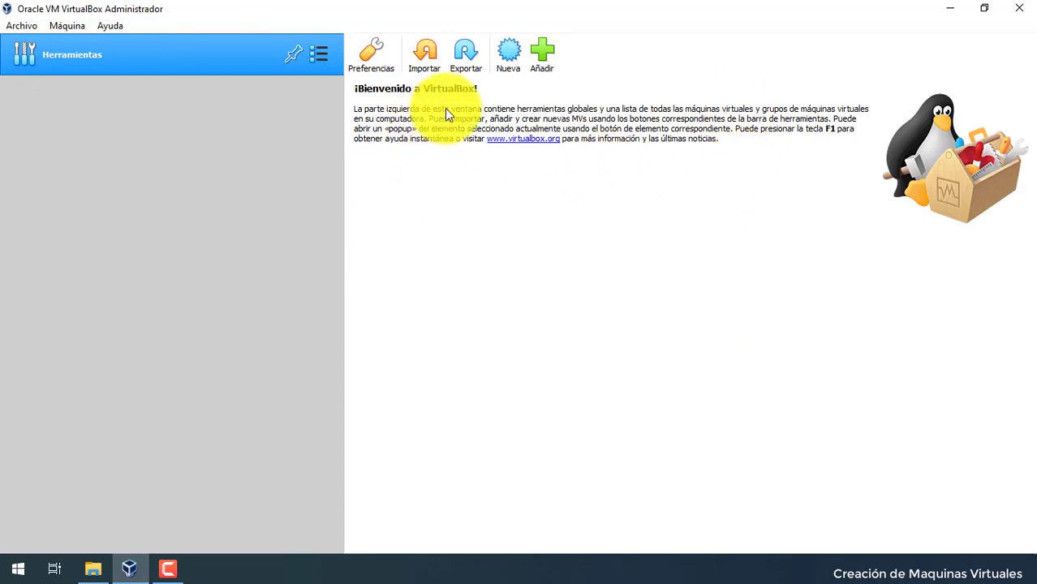
click(70, 31)
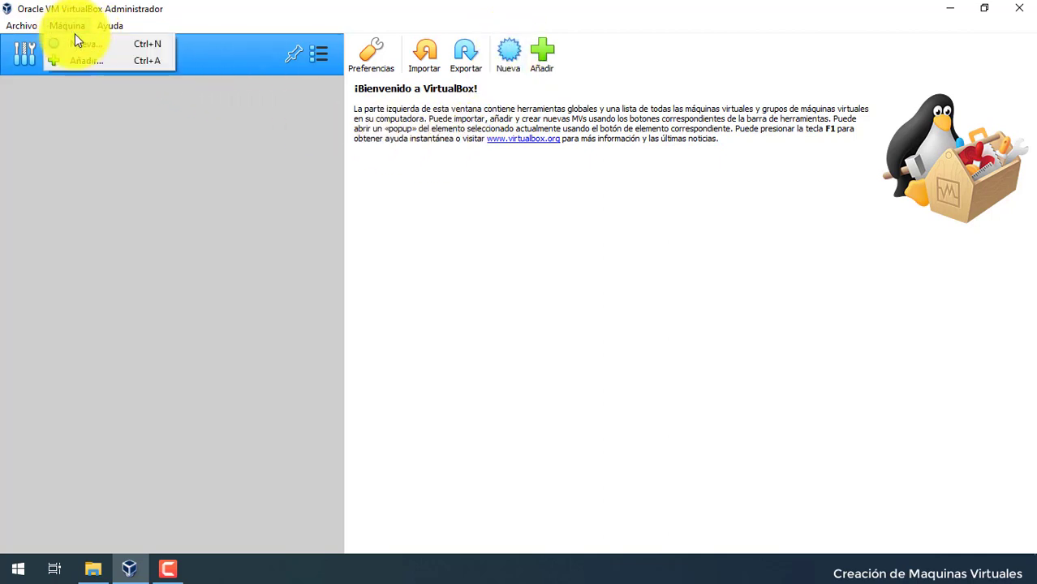
click(120, 45)
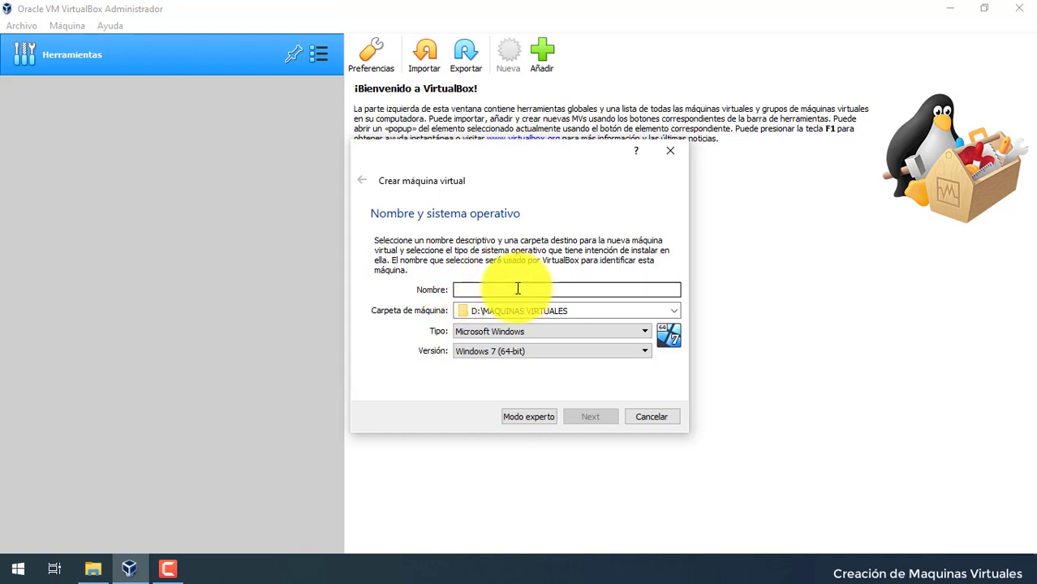
click(561, 311)
drag(562, 311, 455, 310)
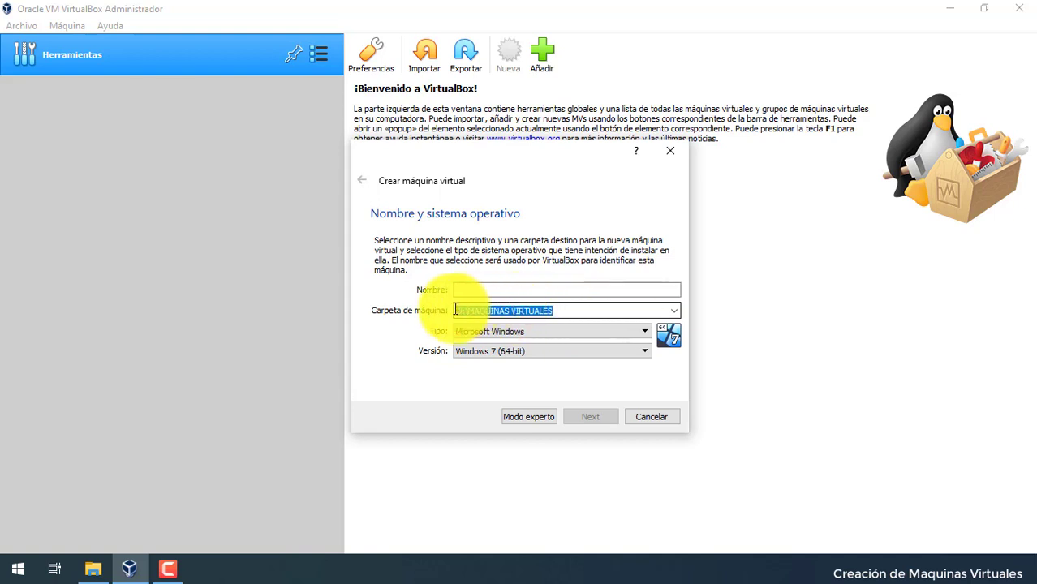
click(560, 311)
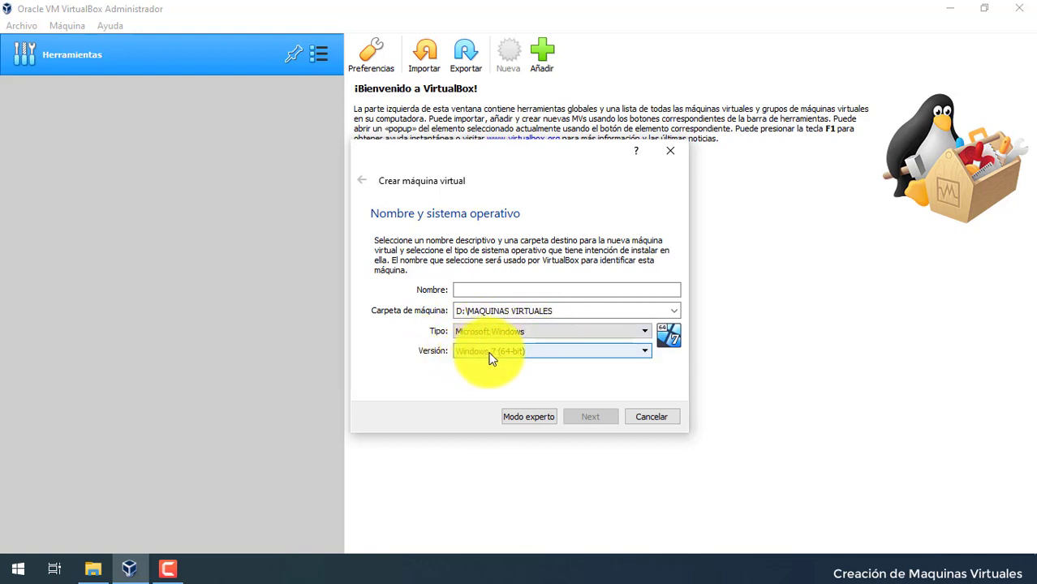
click(519, 290)
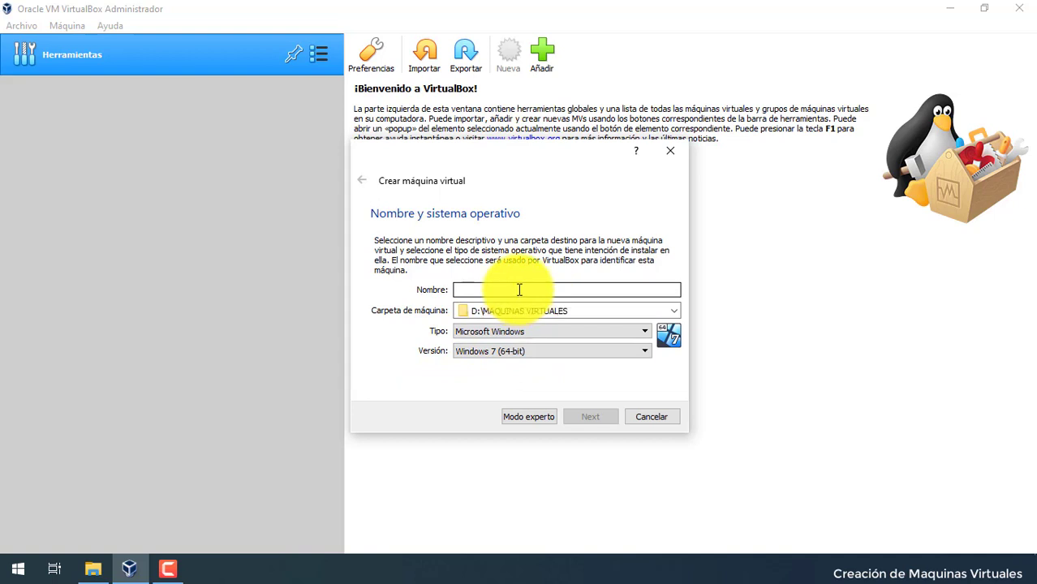
text(Cent)
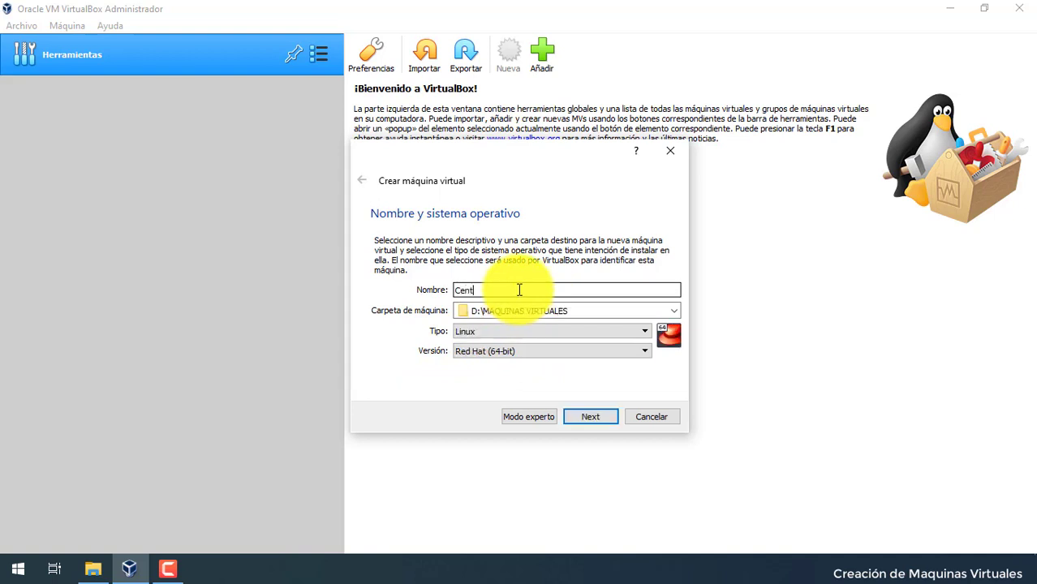
text(OS-01)
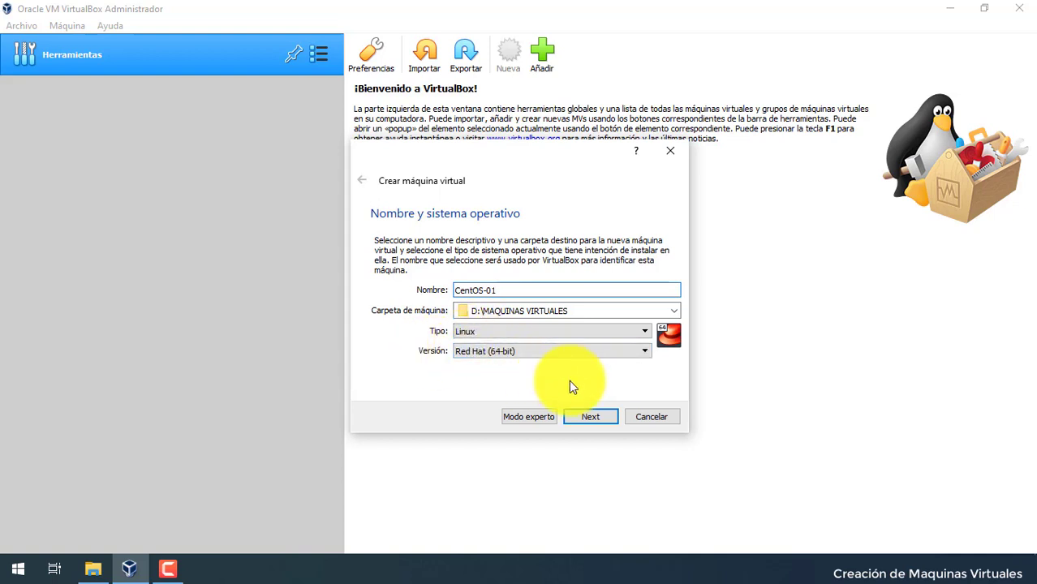
click(592, 417)
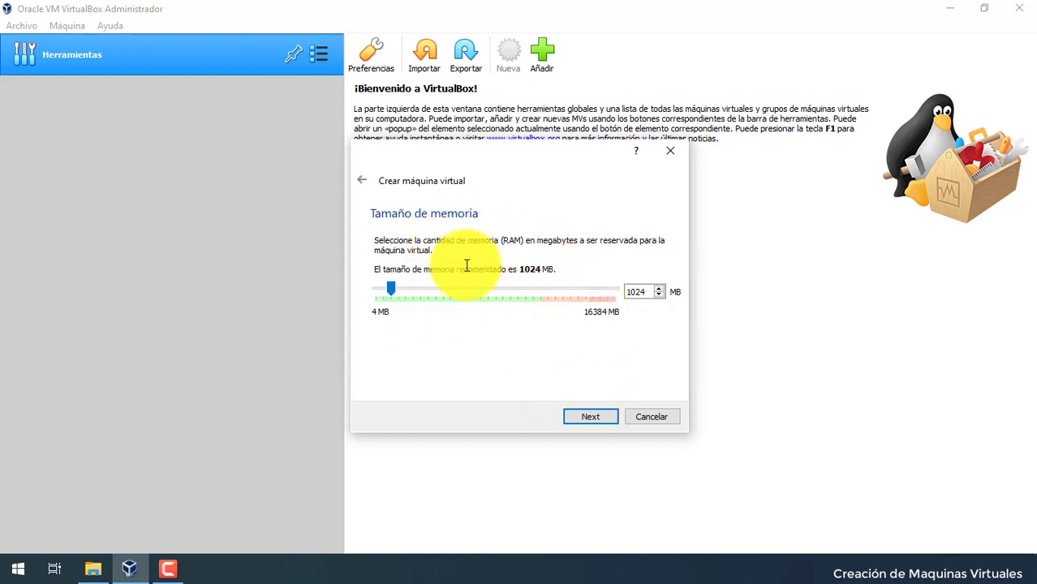
Set the memory size of the CentOS-01 machine to 2048 MB and continue to the hard disk options.
double_click(631, 292)
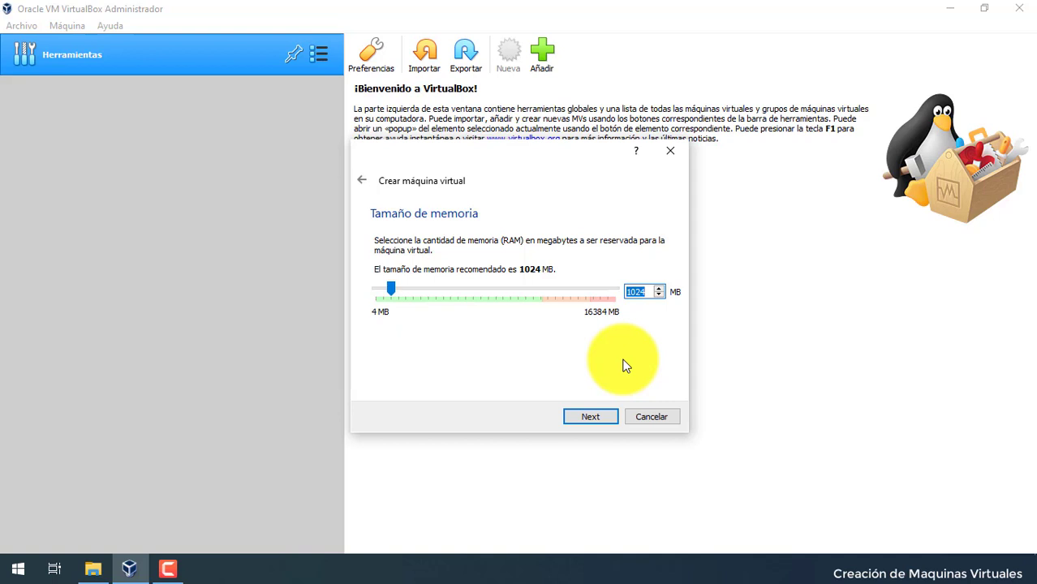
text(2048)
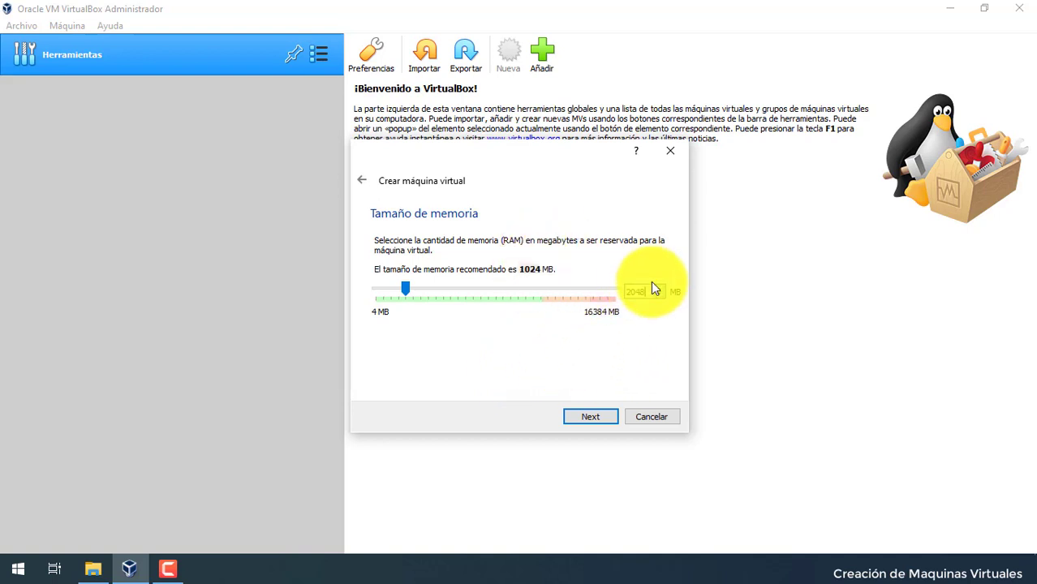
drag(649, 292, 619, 292)
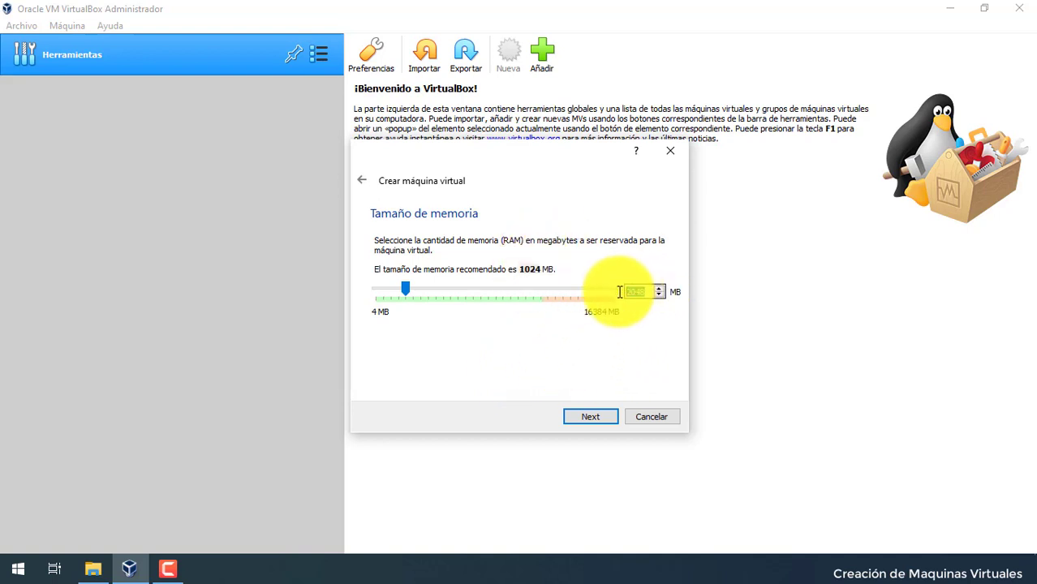
click(593, 419)
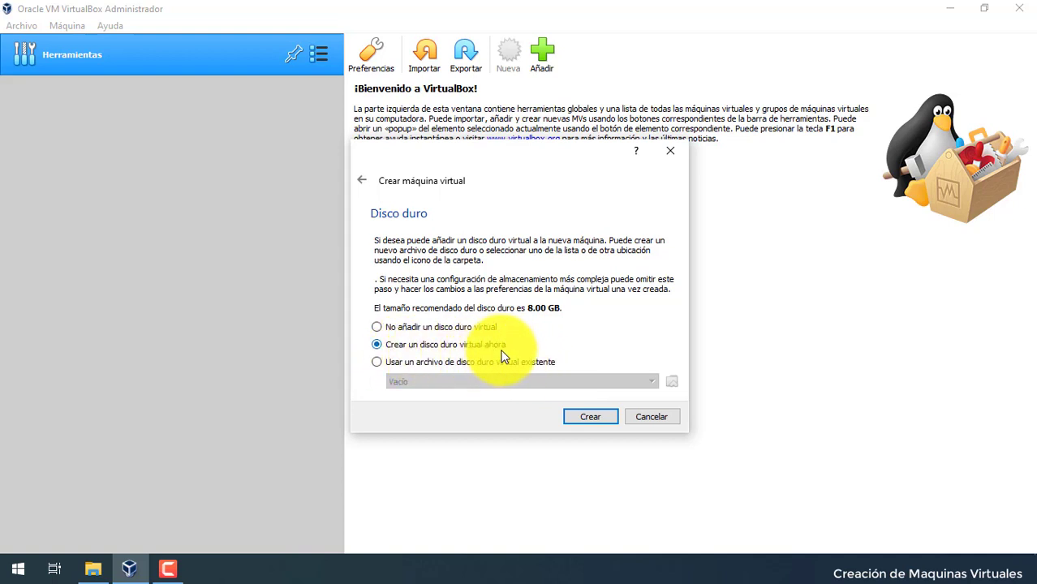
Choose to create a virtual hard disk now for CentOS-01, as a dynamically allocated VDI (VirtualBox Disk Image).
click(580, 418)
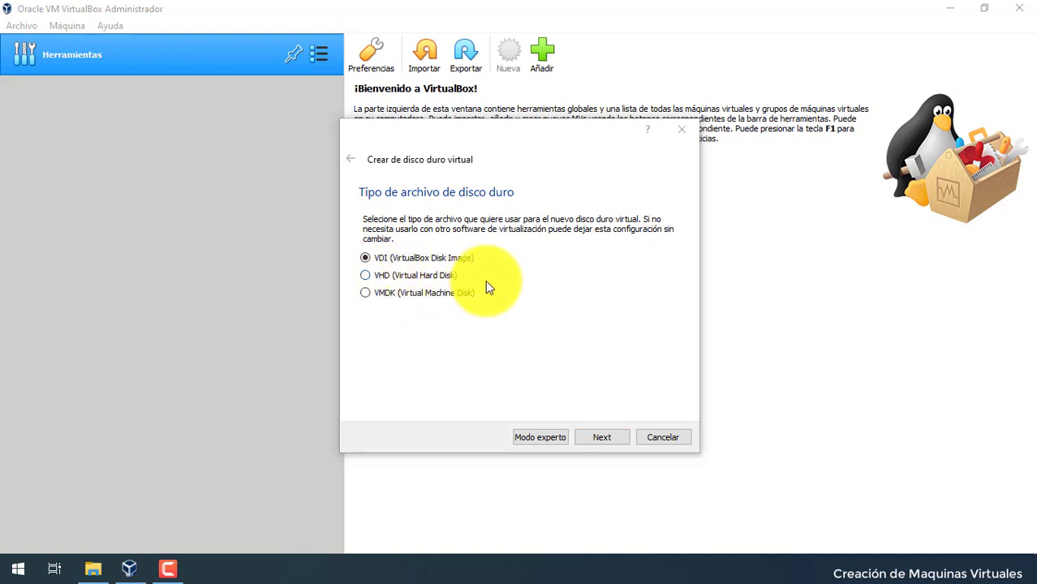
click(410, 256)
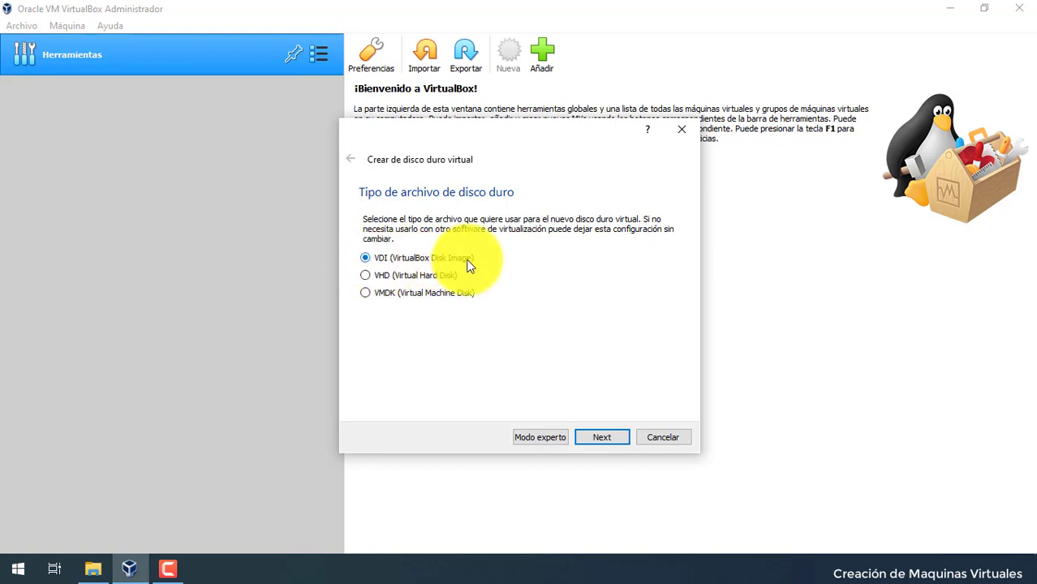
click(591, 436)
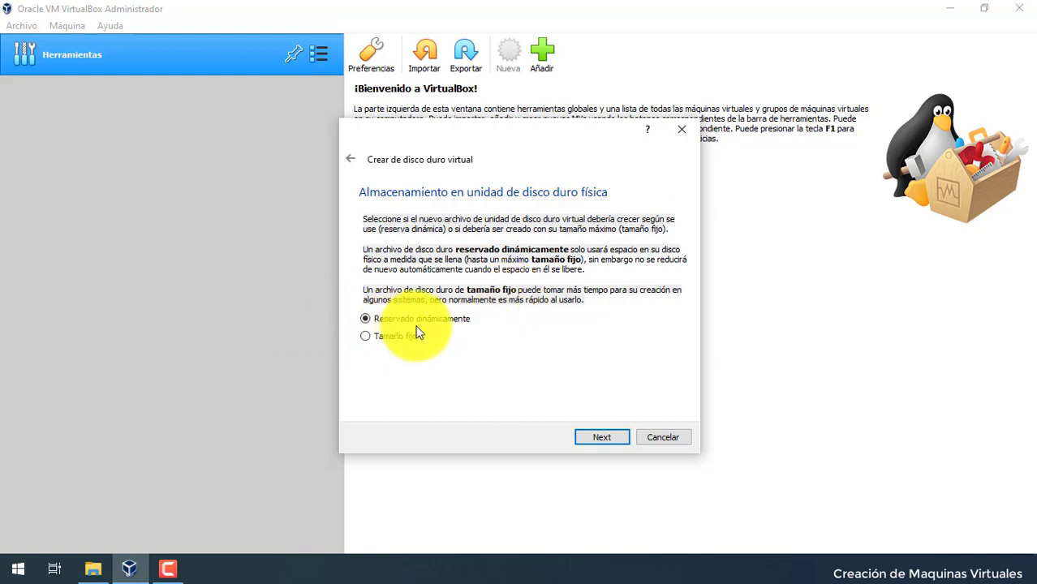
click(598, 440)
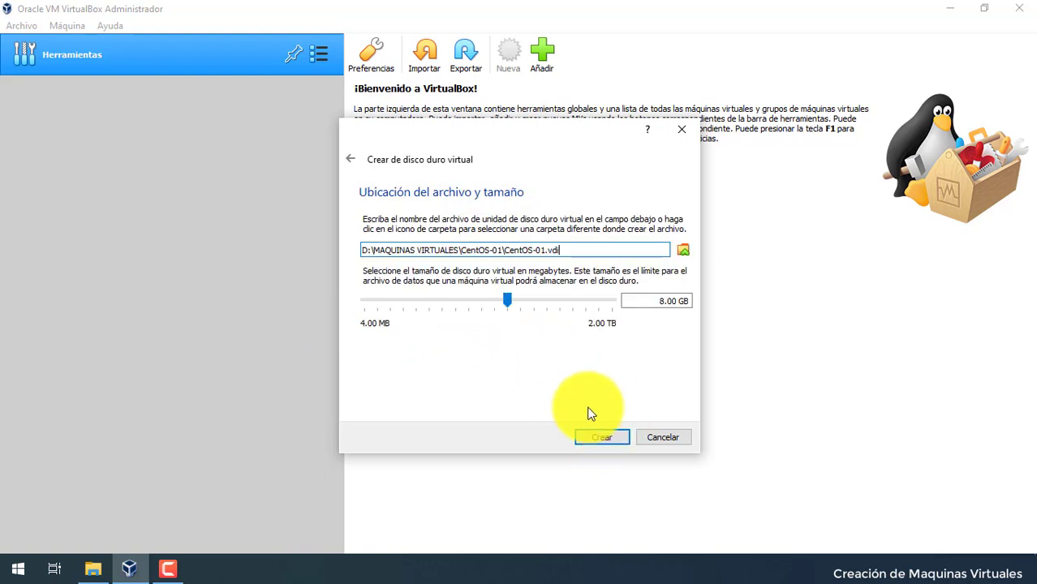
Set the CentOS-01.vdi disk size to 40 GB, keeping its proposed file location, and create the disk.
drag(590, 248, 312, 248)
click(402, 252)
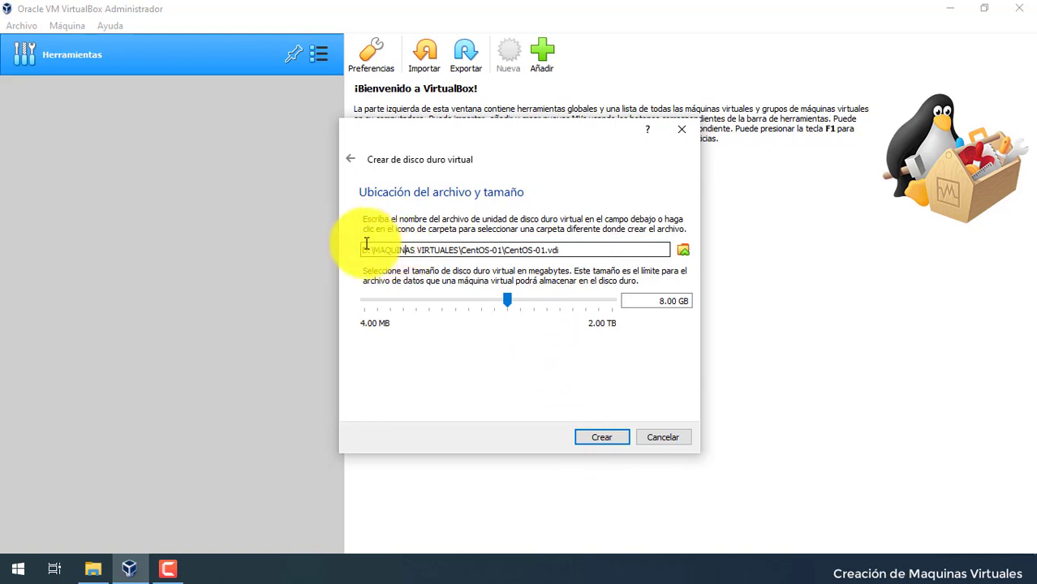
drag(363, 249, 606, 254)
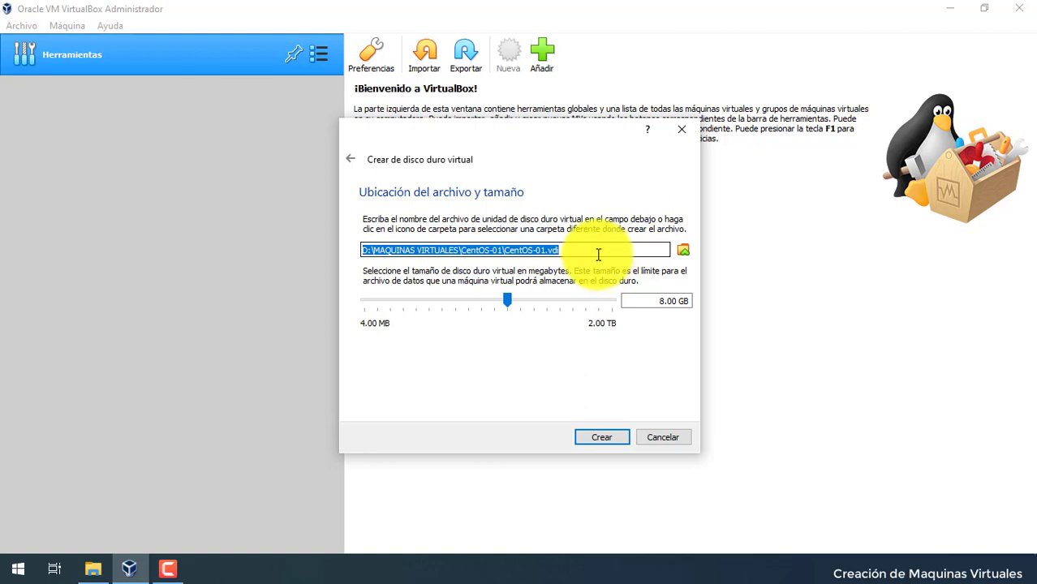
click(593, 248)
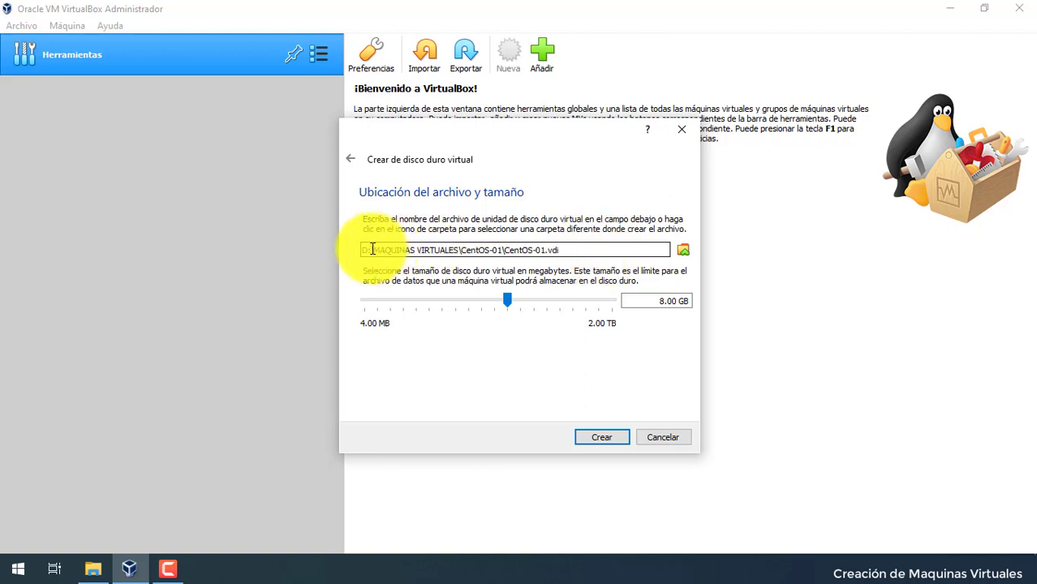
drag(374, 249, 504, 252)
click(538, 256)
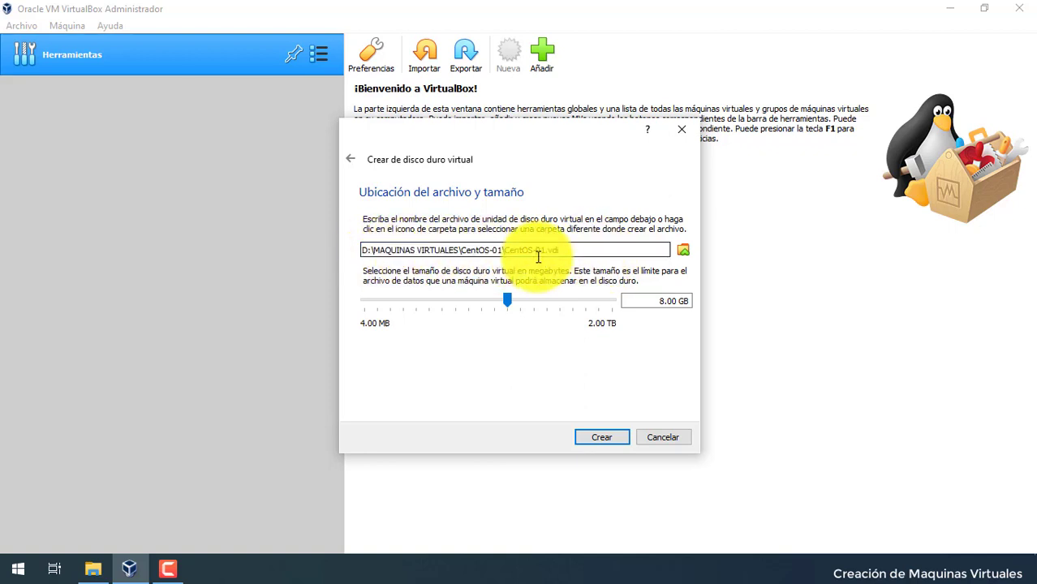
drag(573, 249, 507, 243)
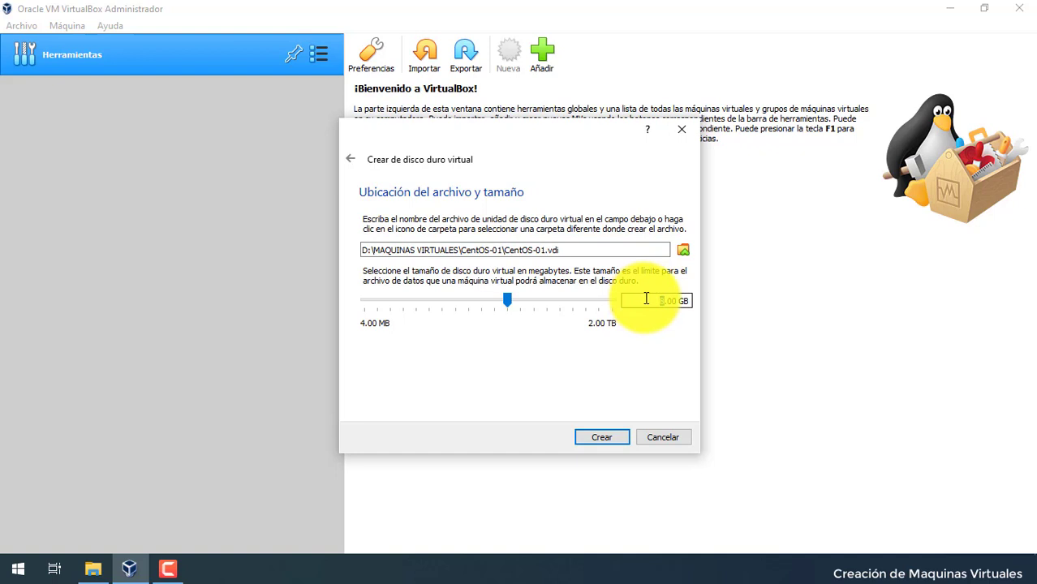
text(40)
click(613, 437)
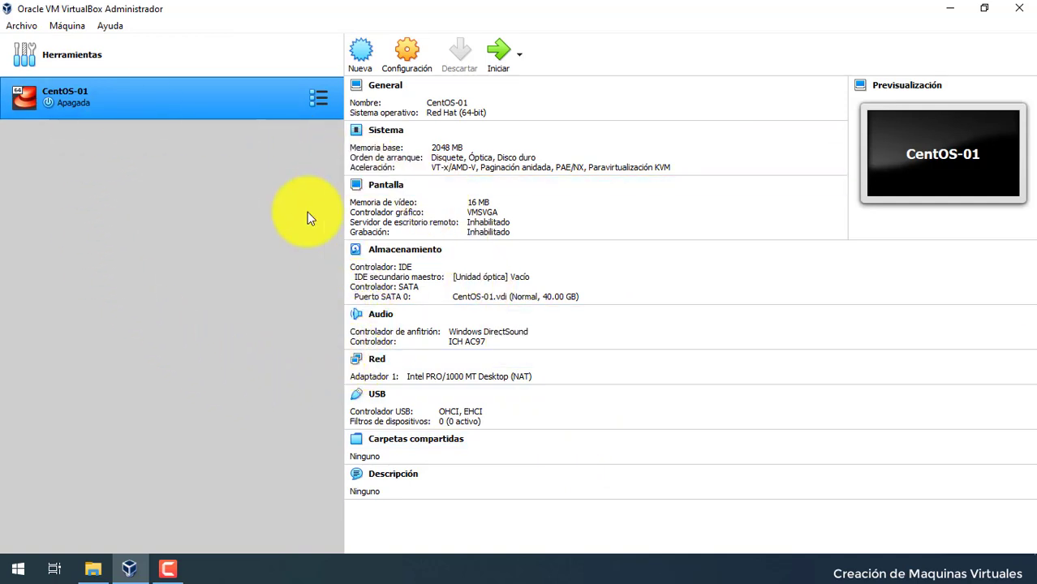
Begin creating a second Linux Red Hat (64-bit) virtual machine named CentOS-02 with 2048 MB of memory.
click(362, 53)
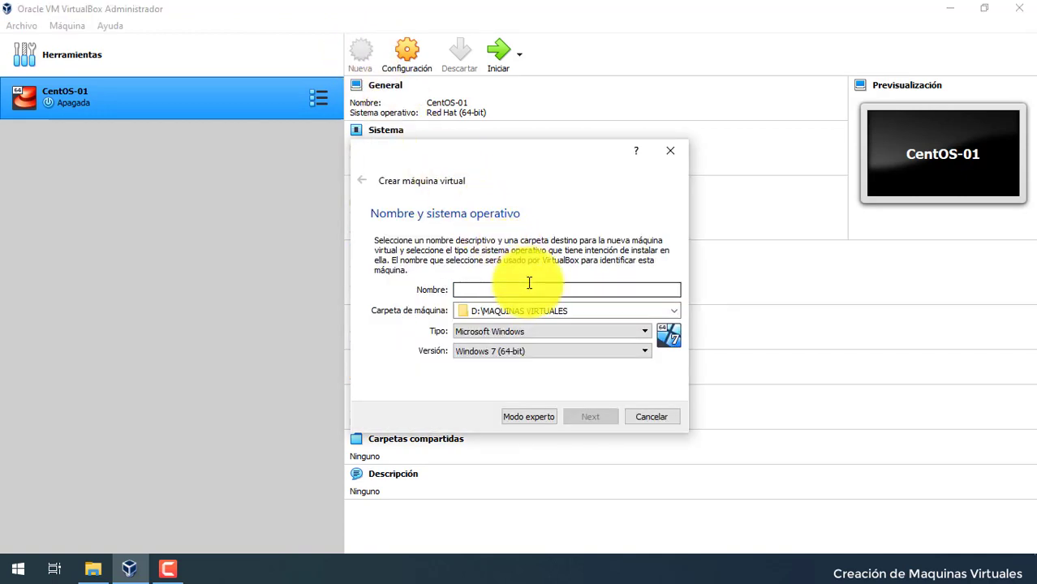
text(CentOS-02)
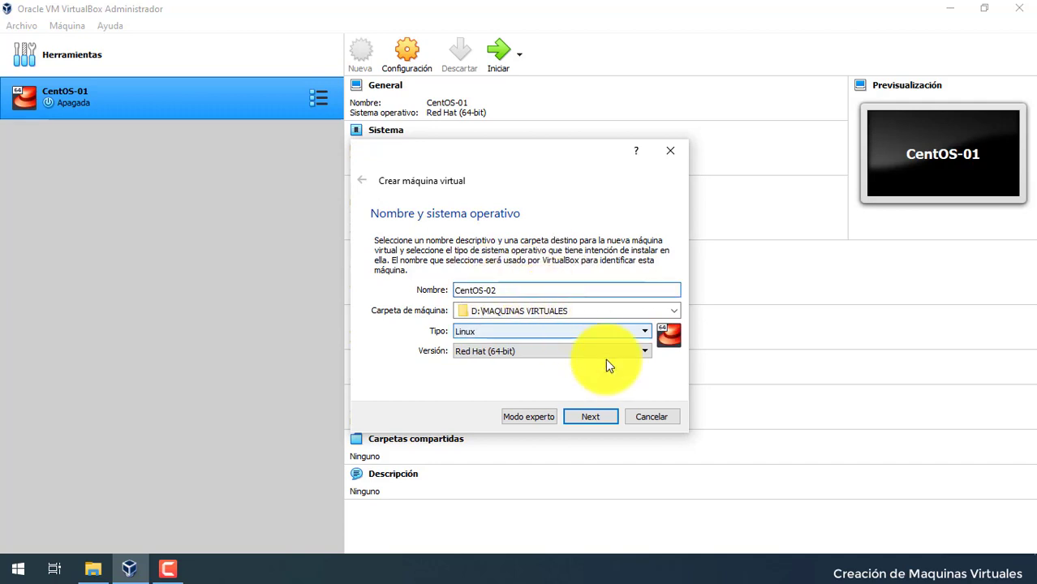
click(607, 417)
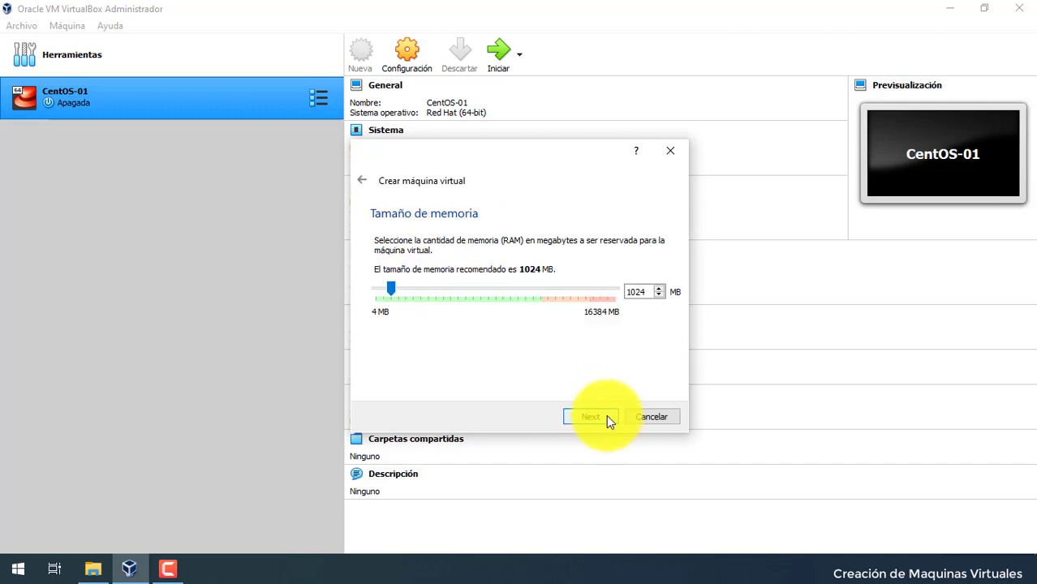
double_click(641, 291)
text(2048)
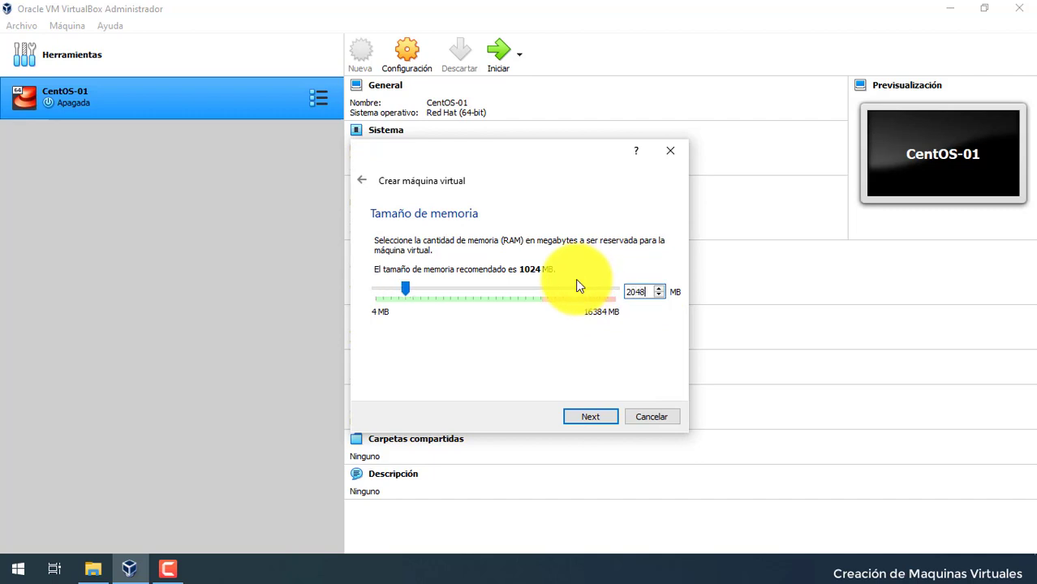
click(608, 417)
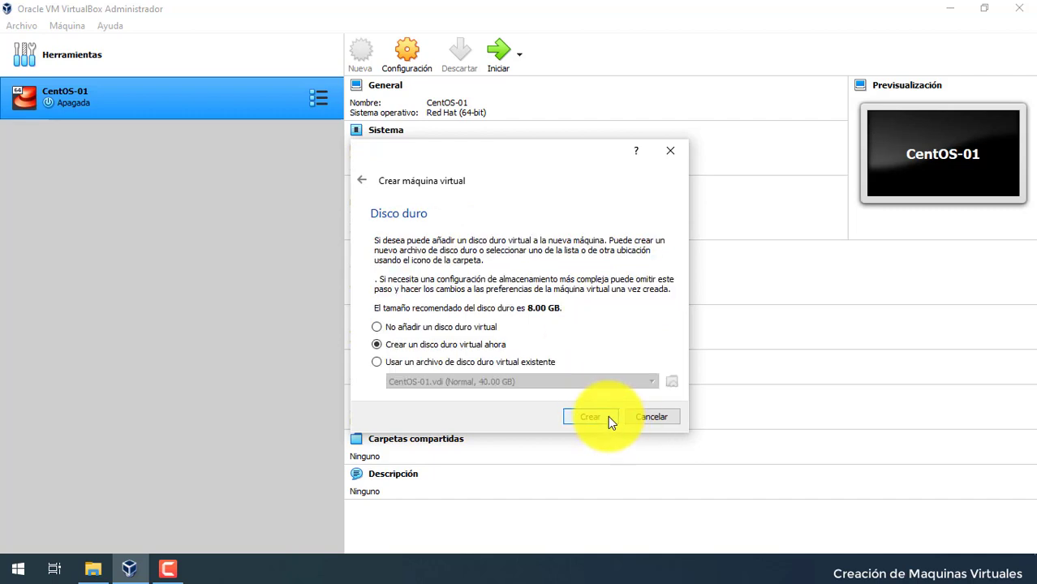
Create a dynamically allocated VDI virtual hard disk of 40 GB for CentOS-02.
click(592, 418)
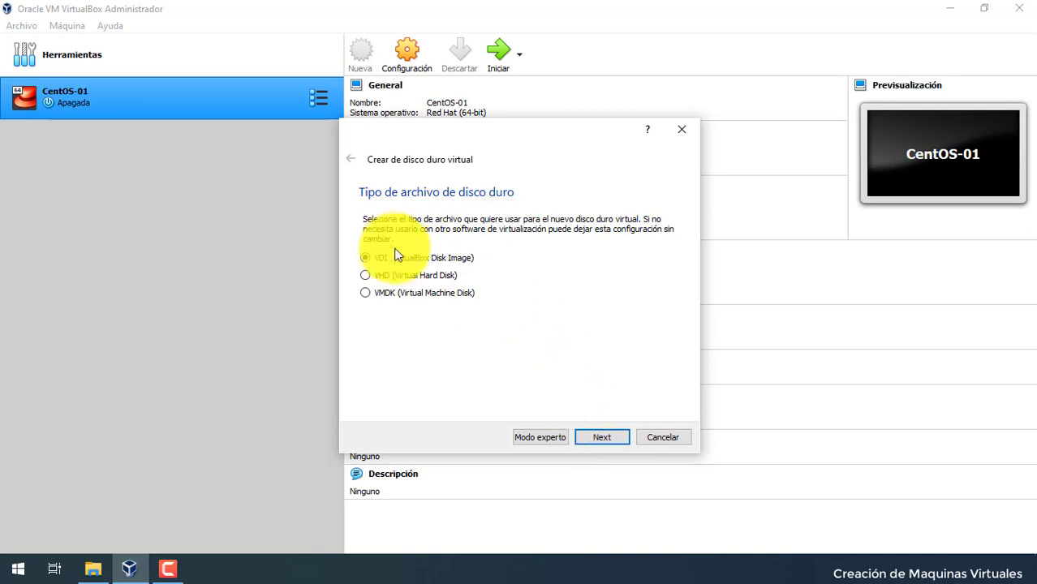
click(603, 438)
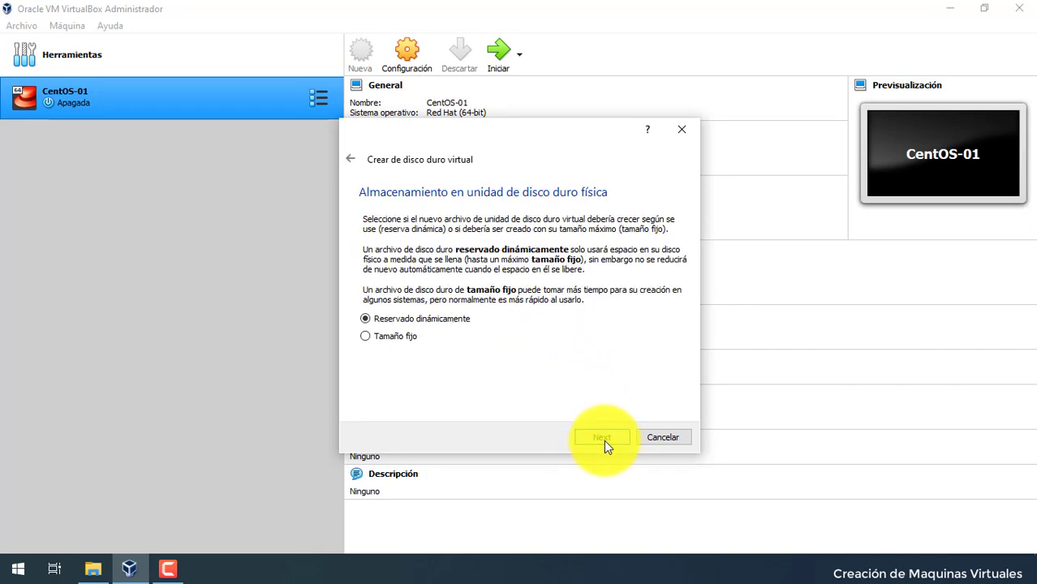
click(617, 437)
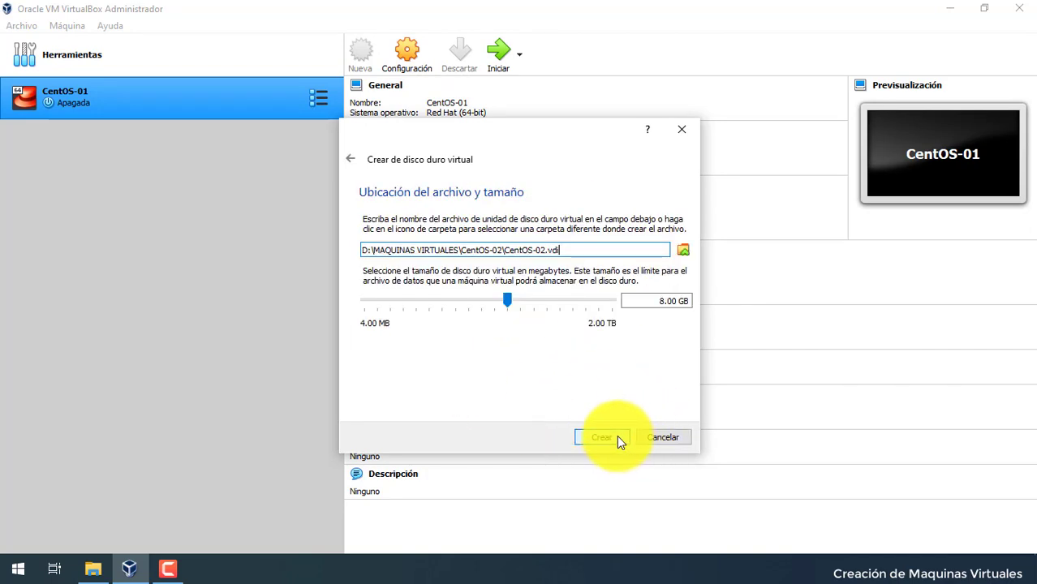
click(648, 300)
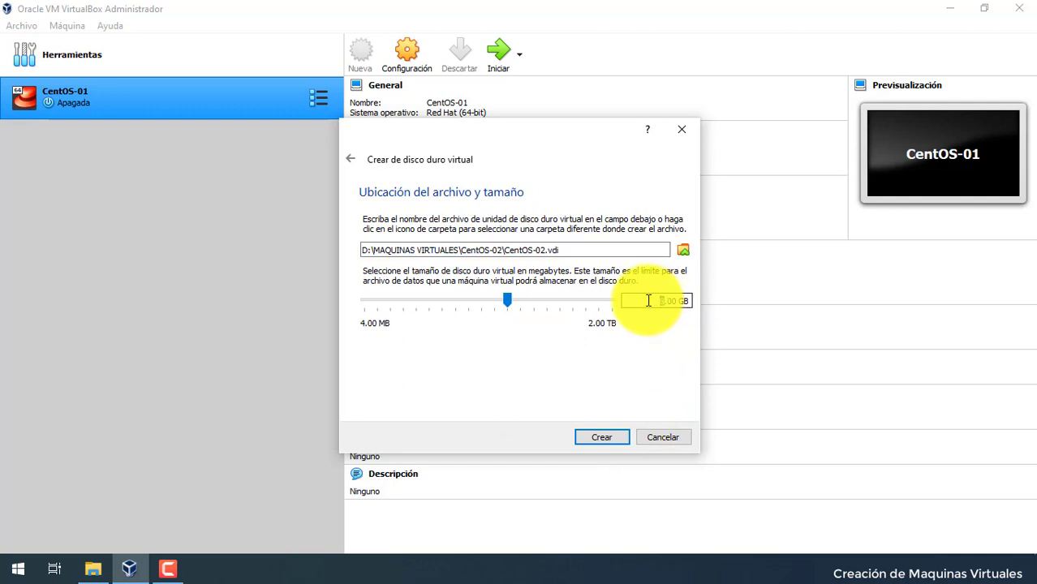
text(40)
click(615, 436)
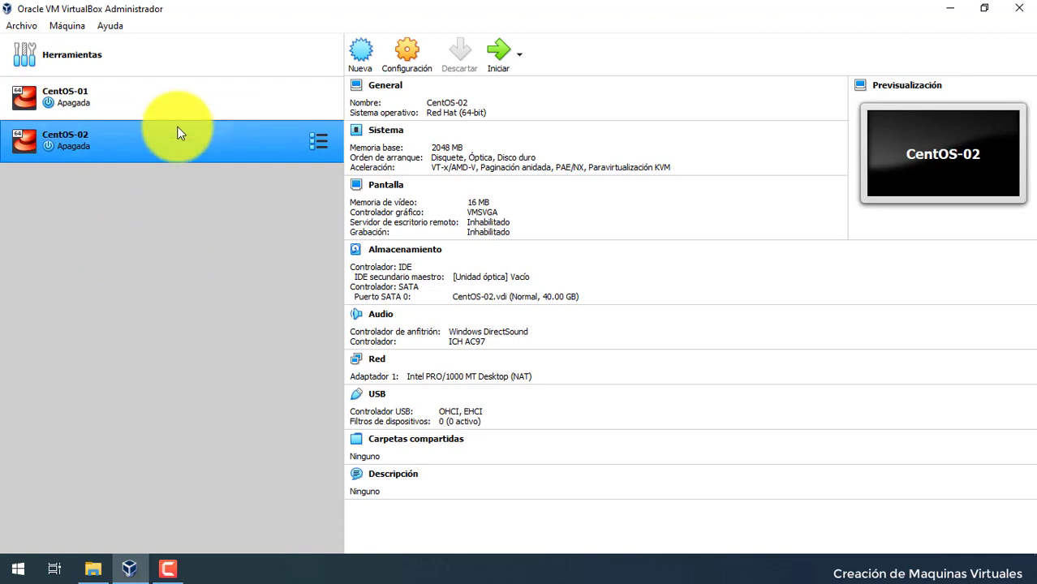
Open the configuration of CentOS-01 and examine its basic, advanced, description and disk encryption settings under General.
click(176, 101)
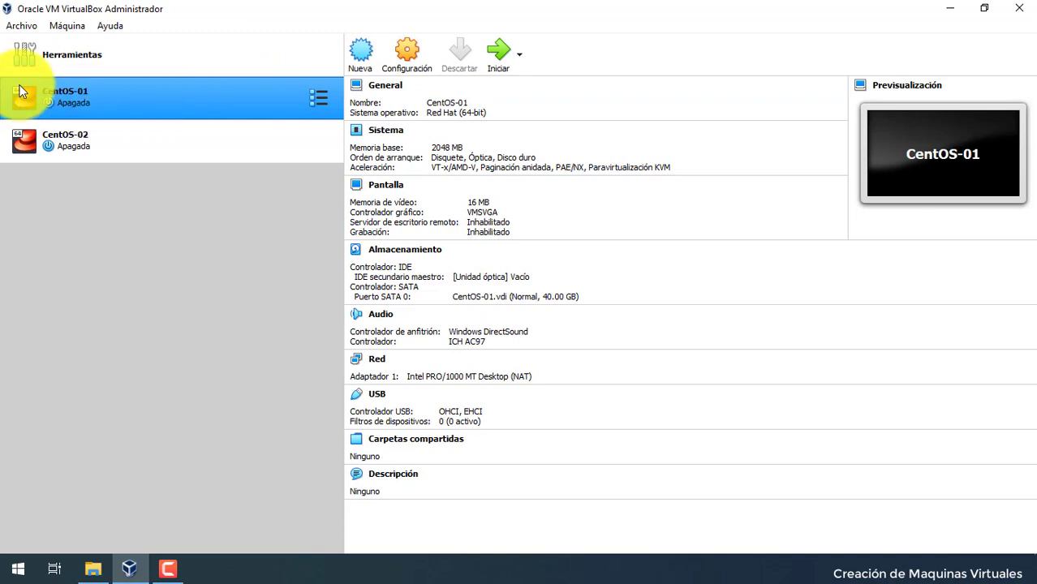
click(417, 57)
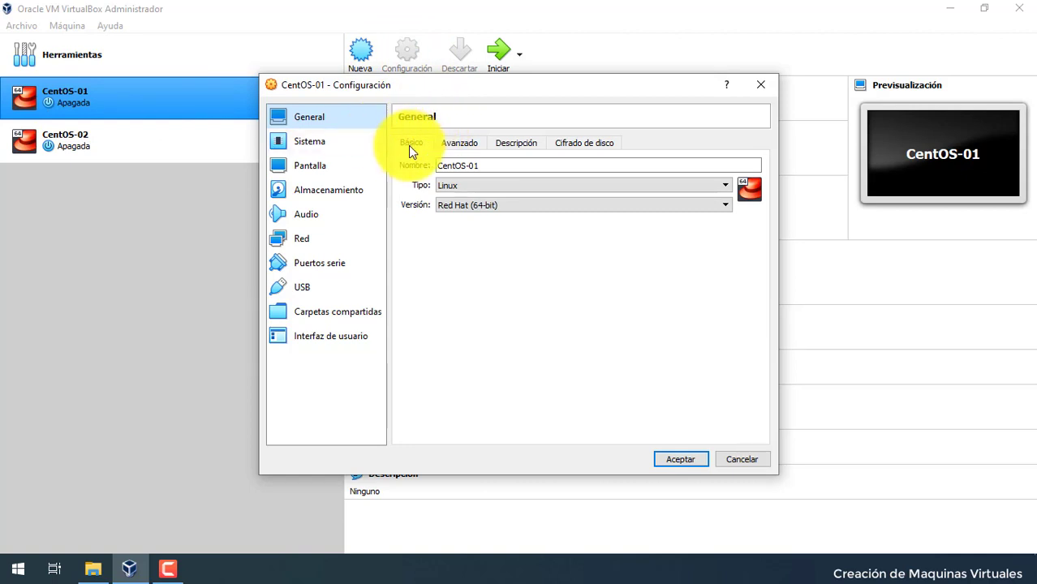
click(459, 143)
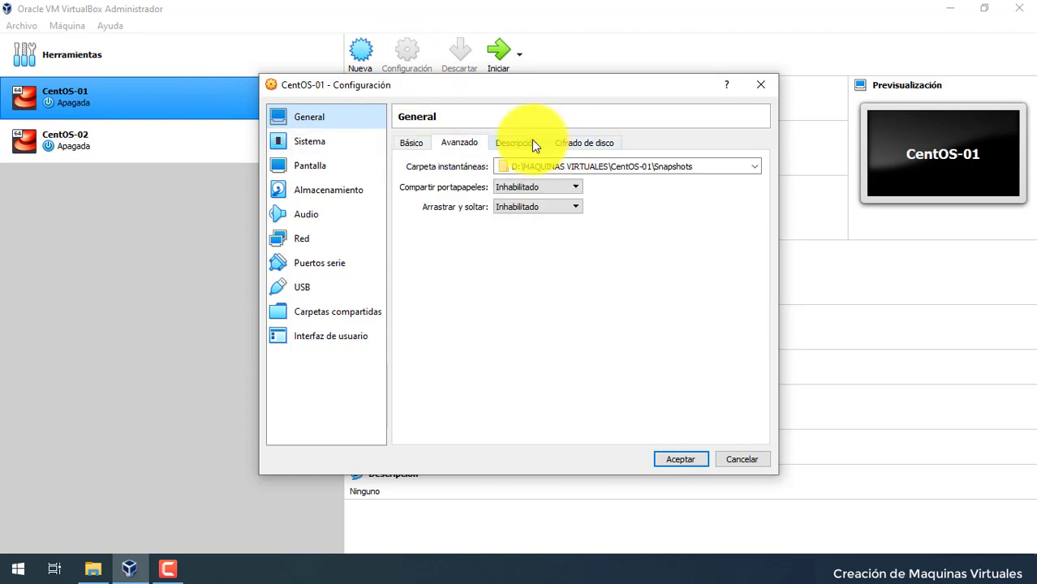
click(527, 143)
click(578, 142)
click(453, 143)
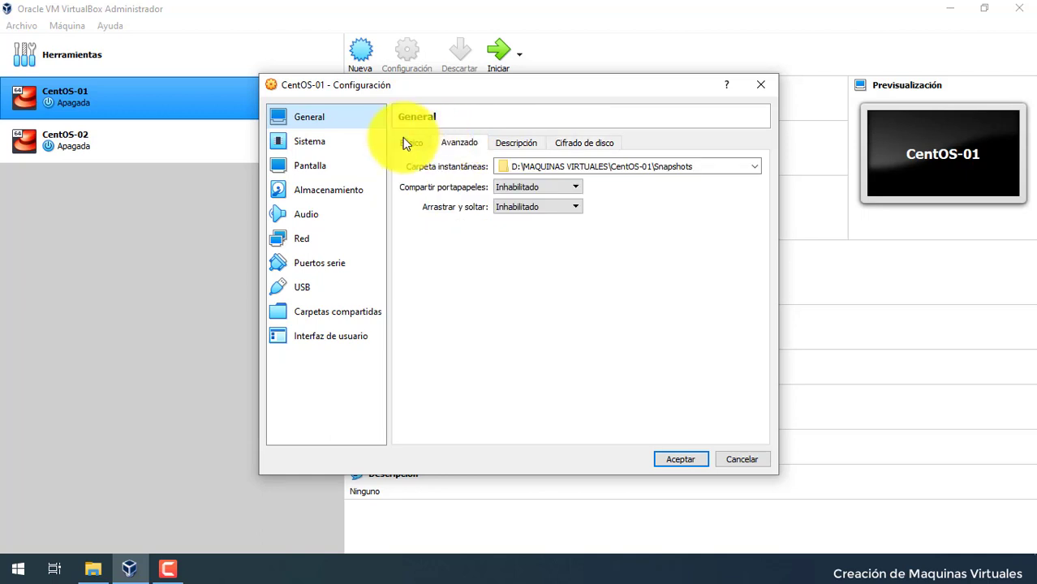
click(406, 140)
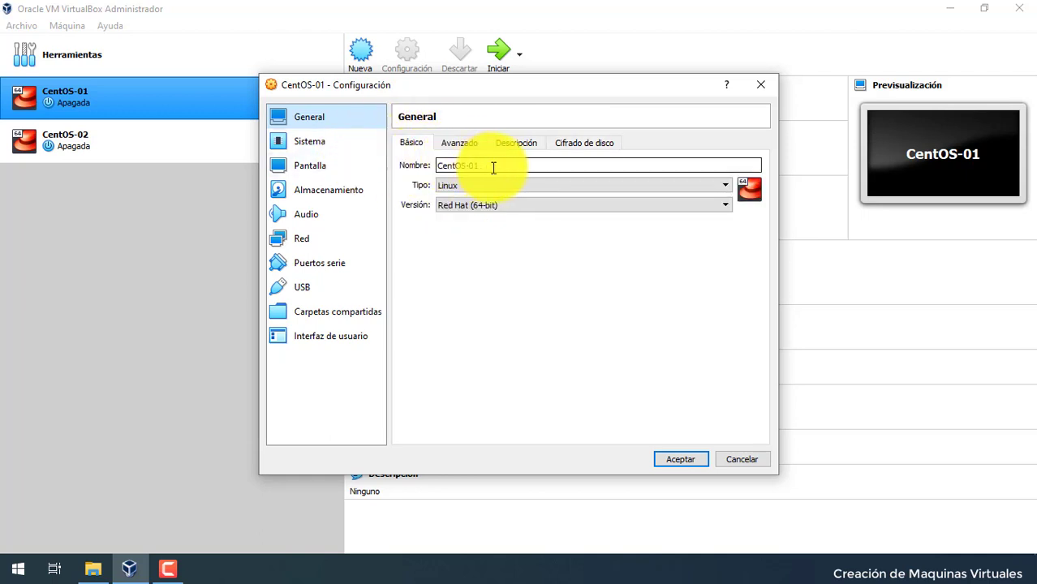
drag(492, 166, 439, 165)
click(449, 146)
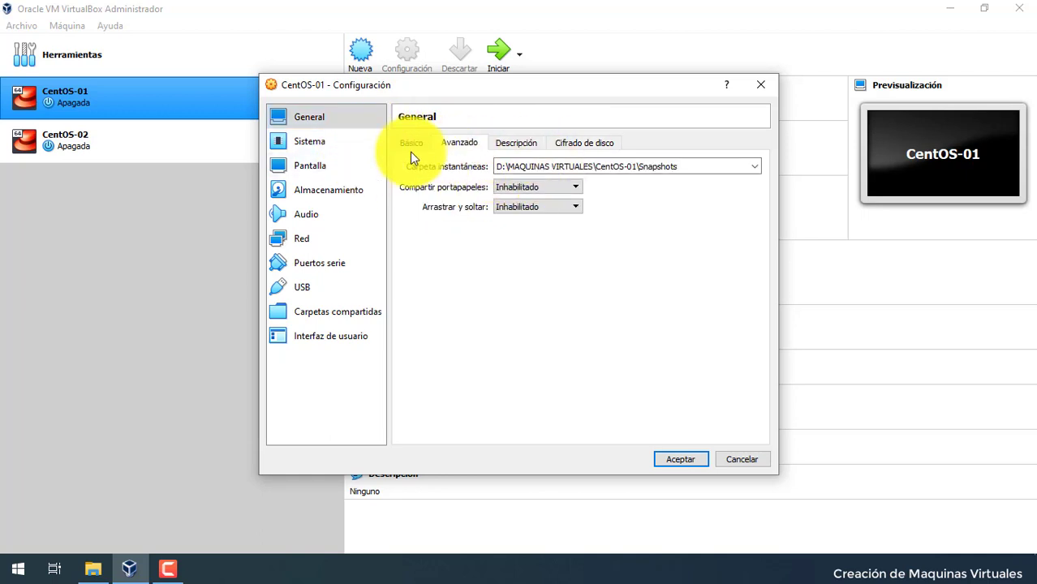
click(519, 144)
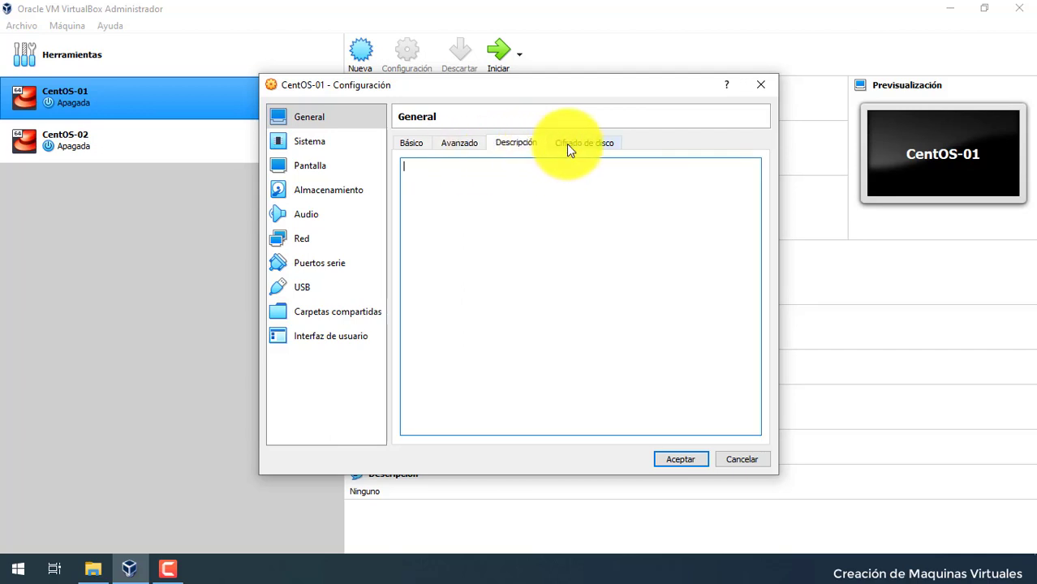
click(566, 144)
click(409, 150)
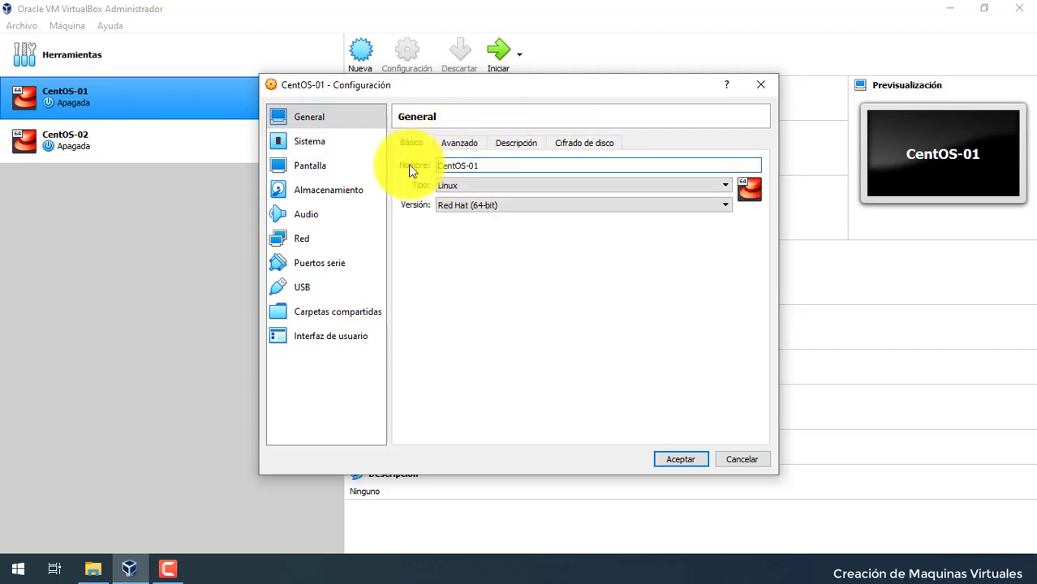
In the CentOS-01 system settings, disable Disquete in the boot order and move it below Óptica and Disco duro.
click(314, 144)
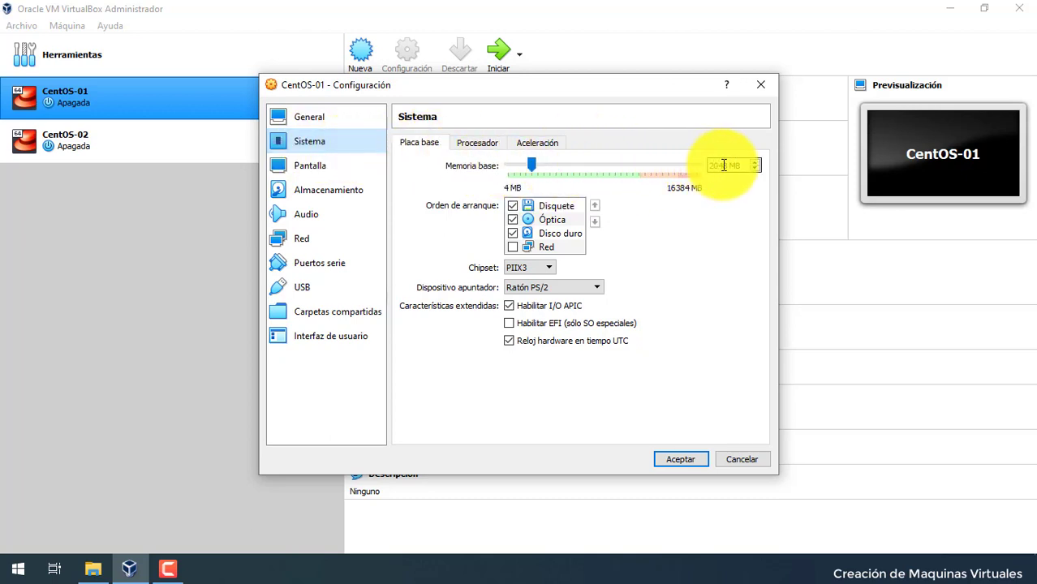
click(516, 211)
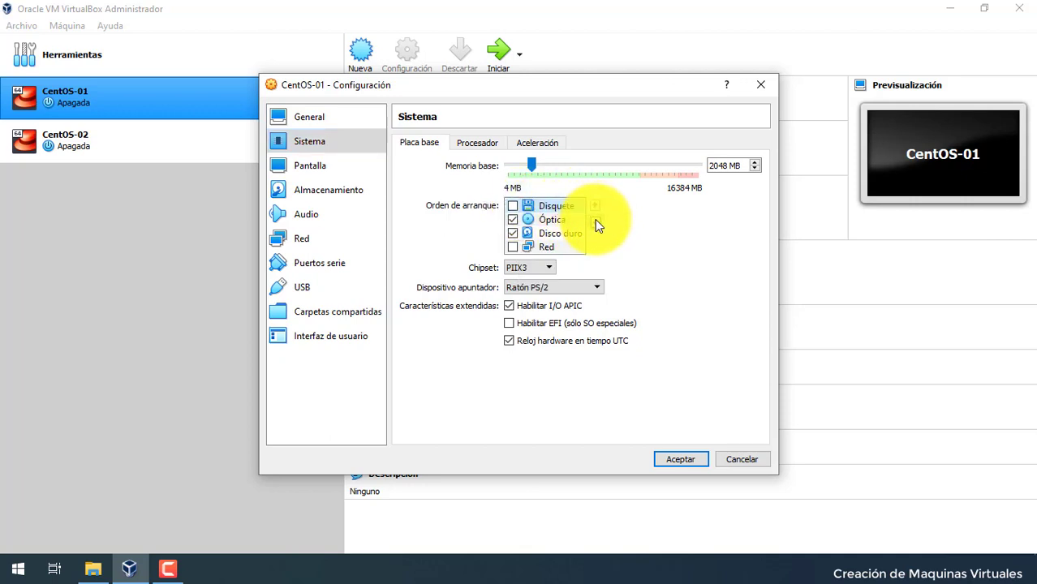
click(594, 220)
click(595, 219)
click(550, 204)
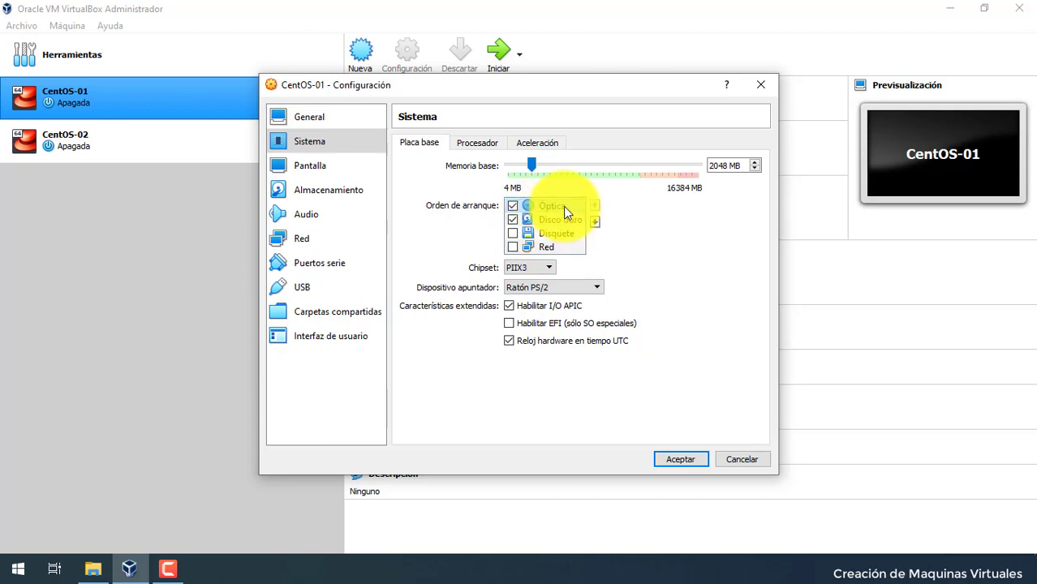
click(547, 221)
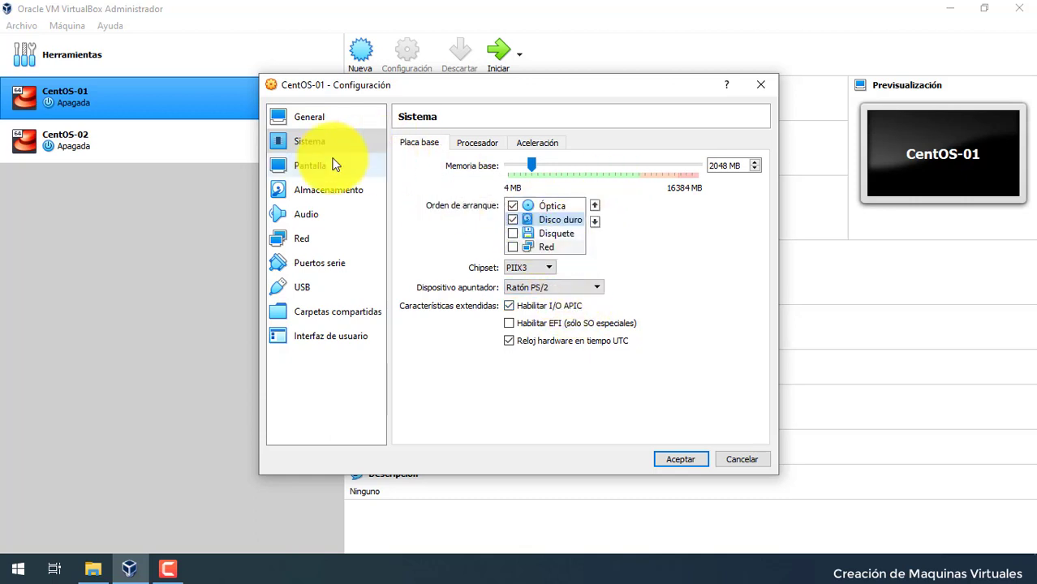
Examine the processor and acceleration settings of CentOS-01.
click(487, 146)
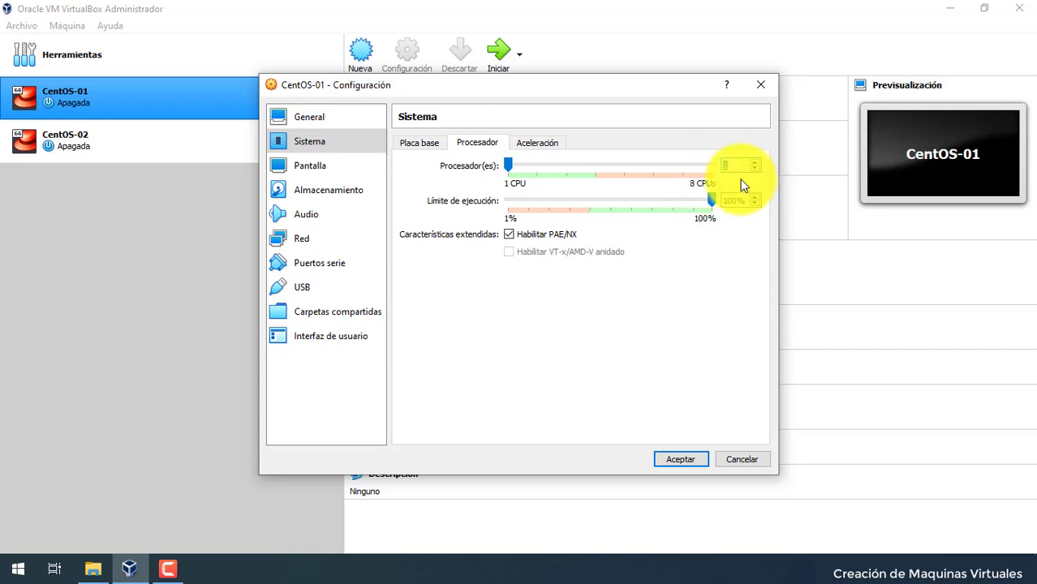
click(542, 144)
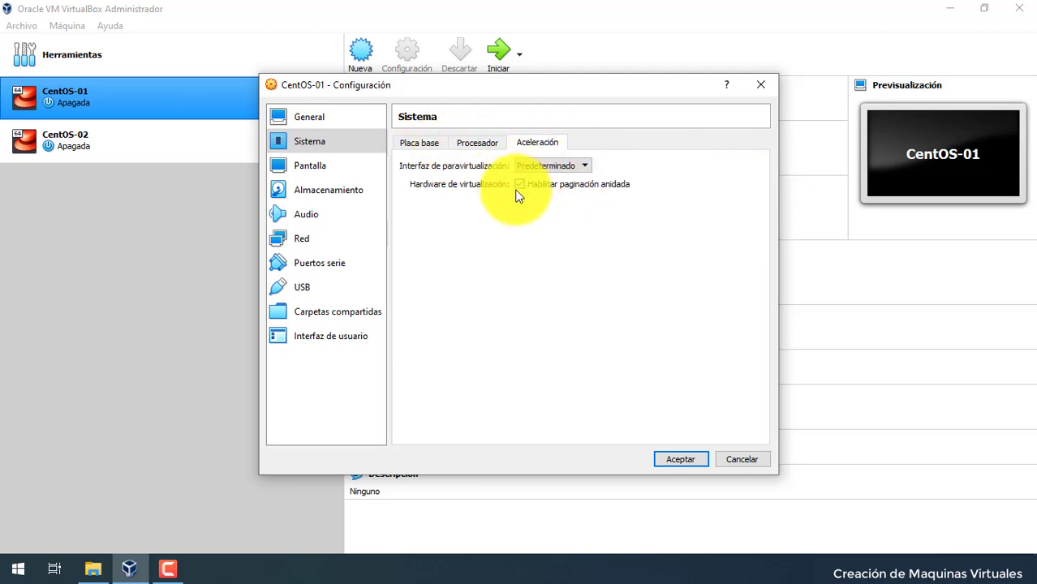
click(469, 149)
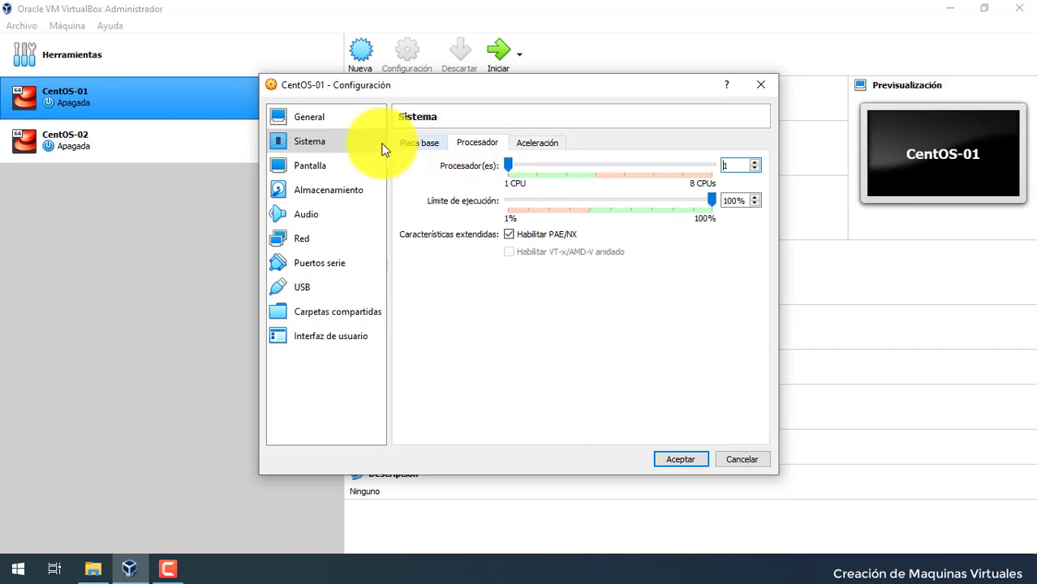
Set the CentOS-01 video memory to 32 MB and check its remote display and recording settings.
click(311, 166)
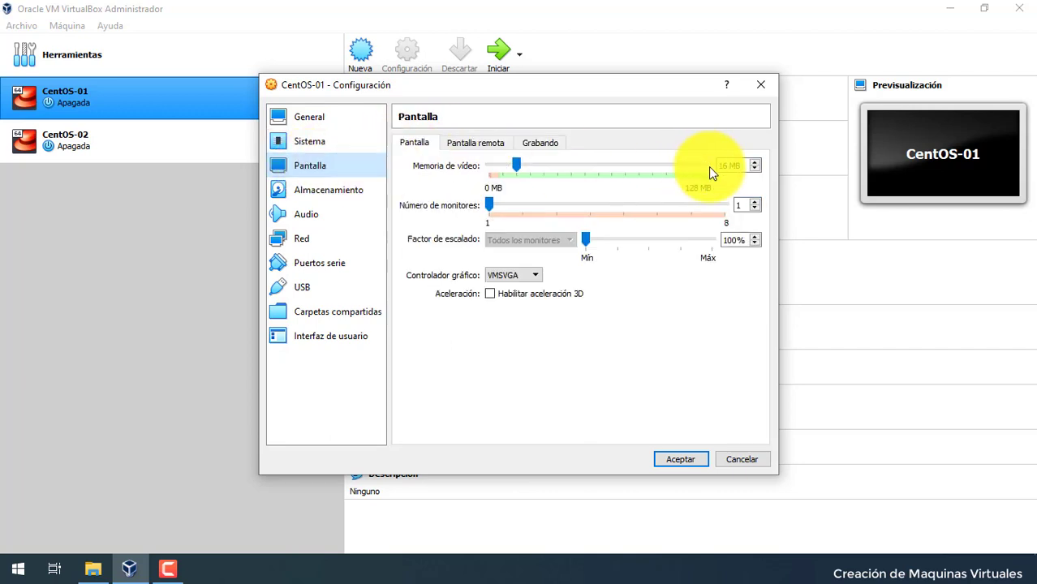
drag(737, 165, 721, 165)
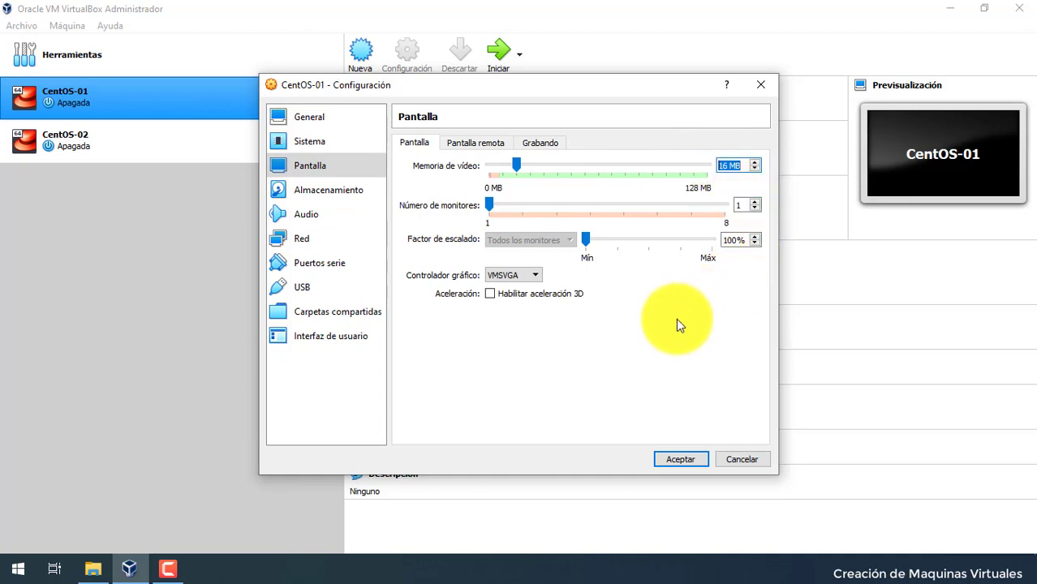
click(726, 169)
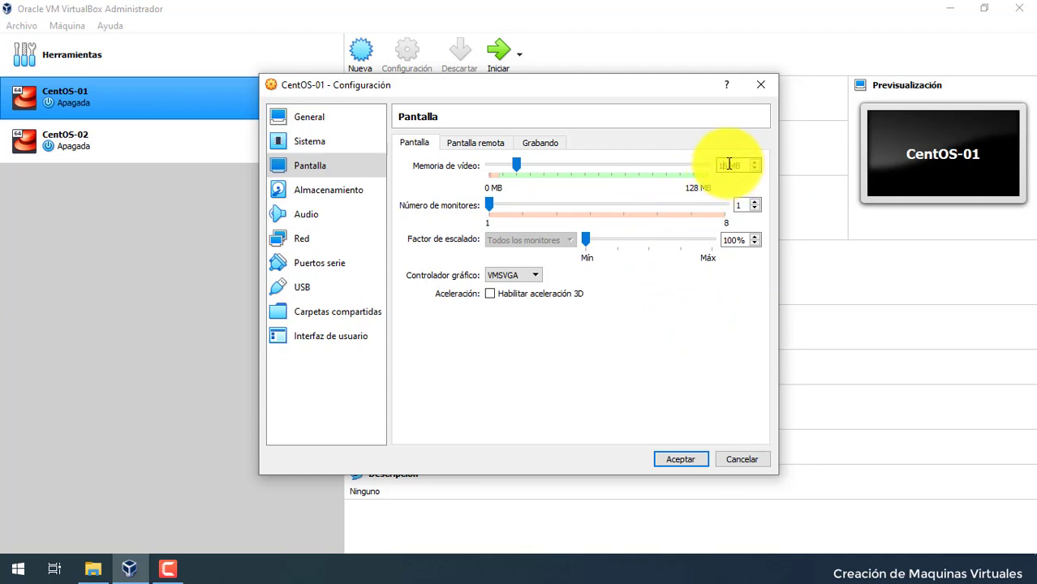
drag(727, 168, 711, 165)
text(32)
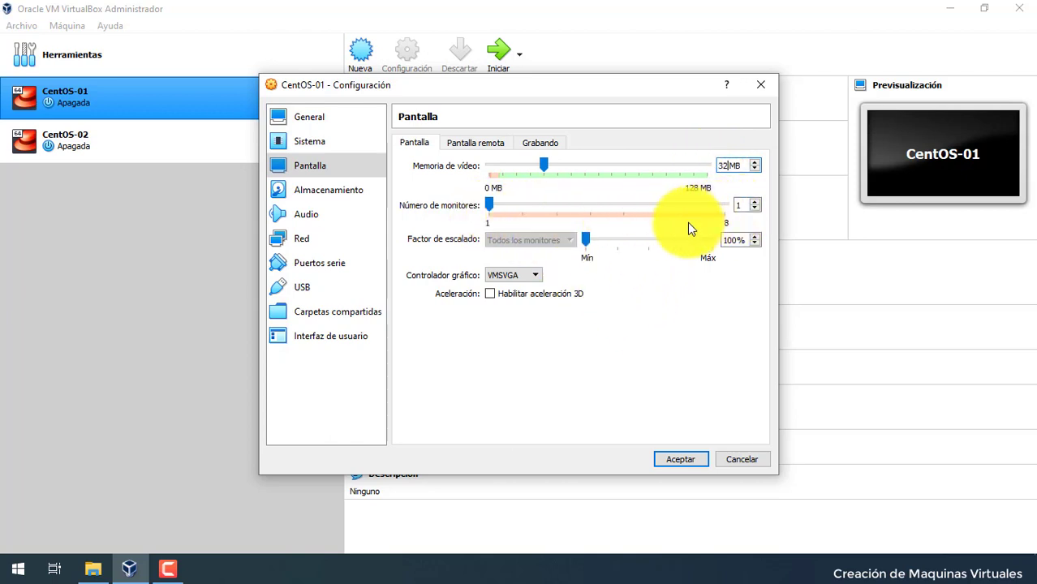
click(472, 148)
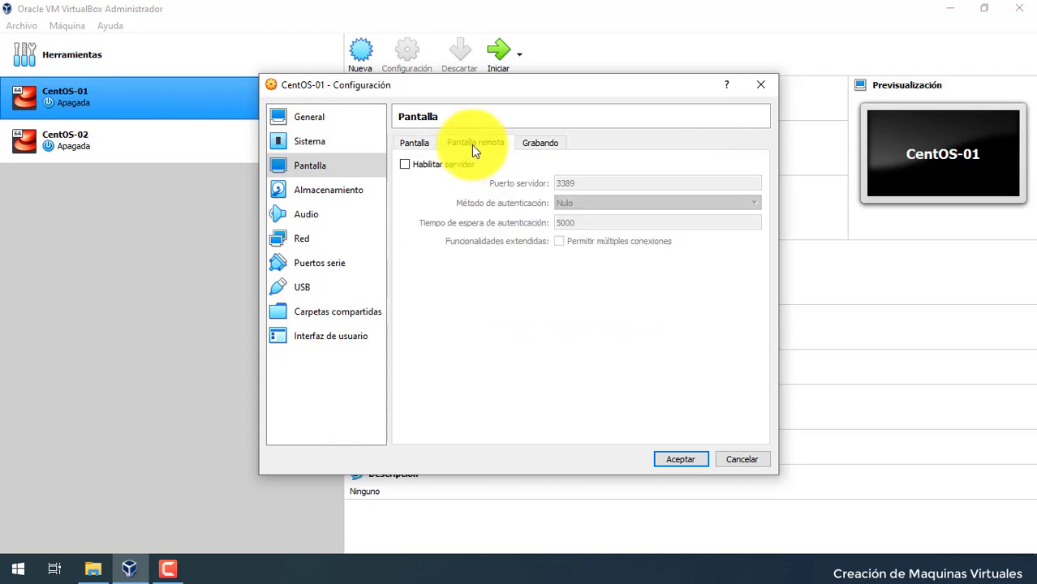
click(529, 144)
click(422, 143)
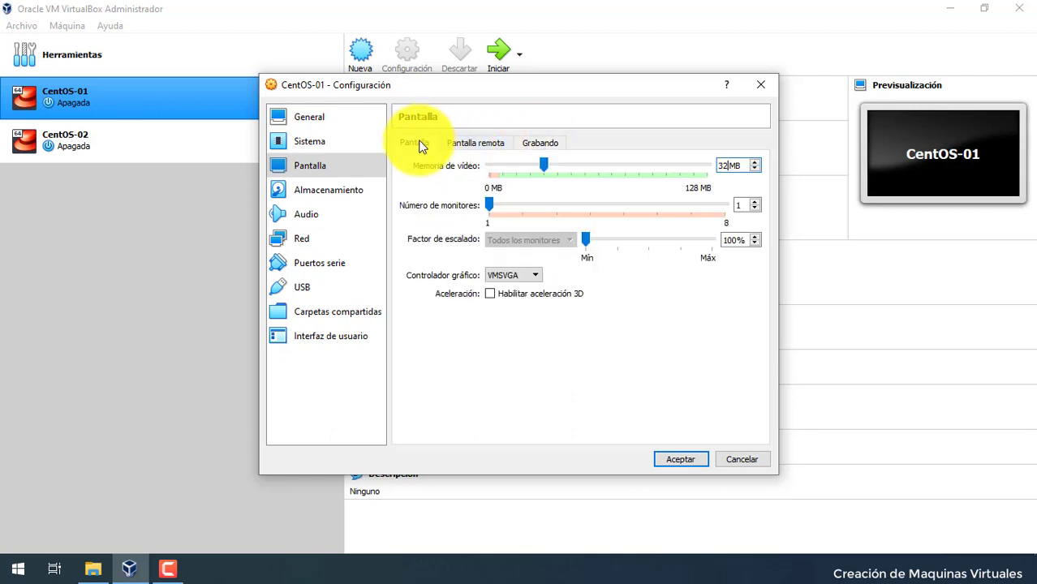
double_click(719, 166)
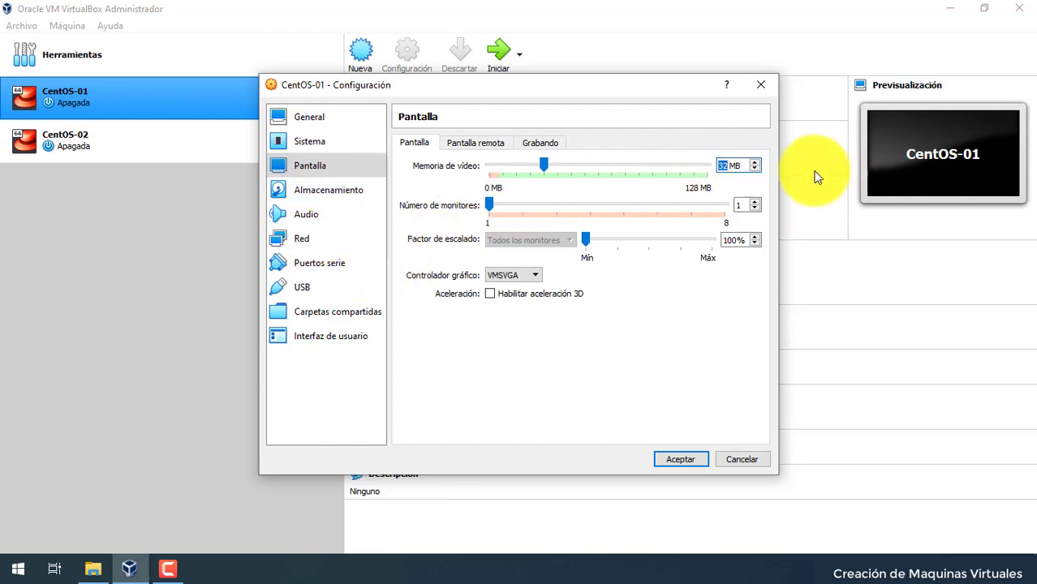
Examine the storage controllers, the empty optical drive and the CentOS-01.vdi disk, along with the audio settings.
click(347, 193)
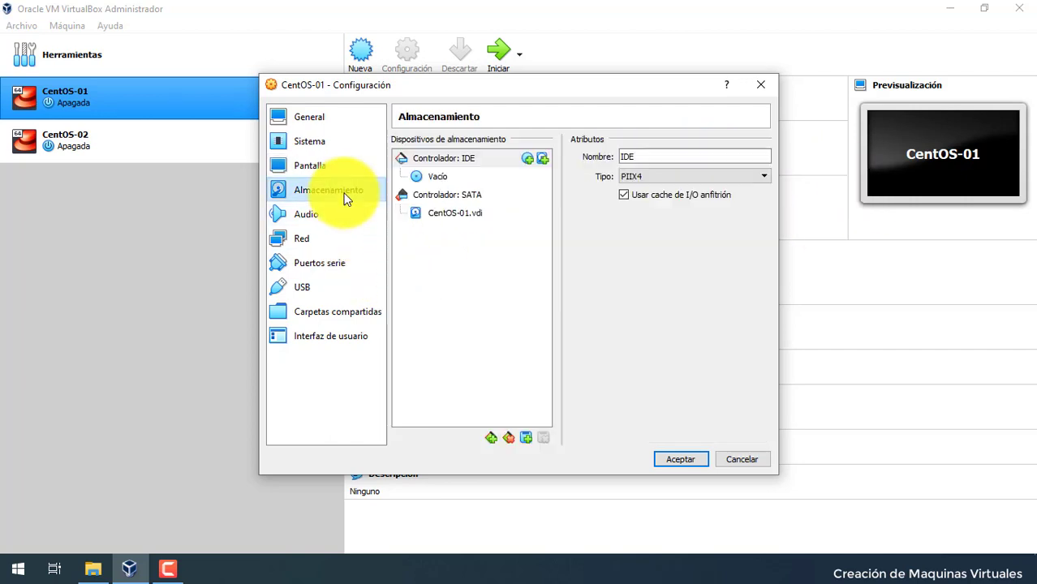
click(437, 177)
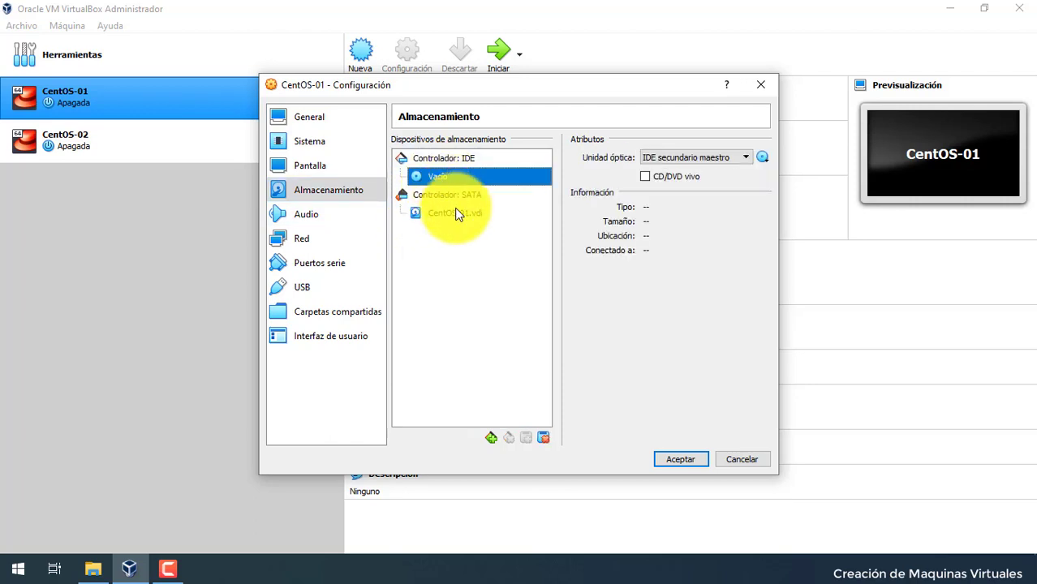
click(452, 214)
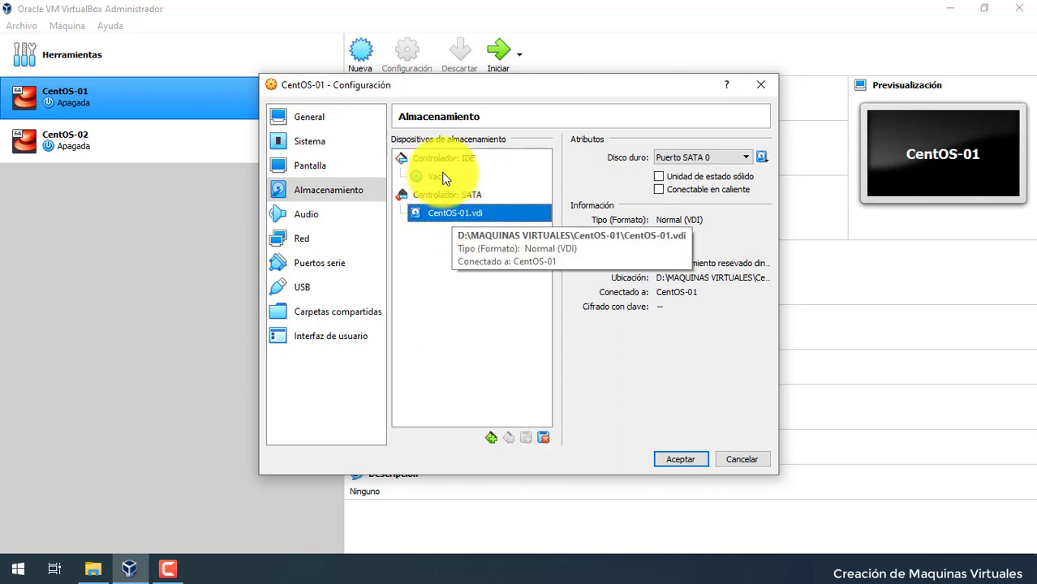
click(444, 158)
click(438, 178)
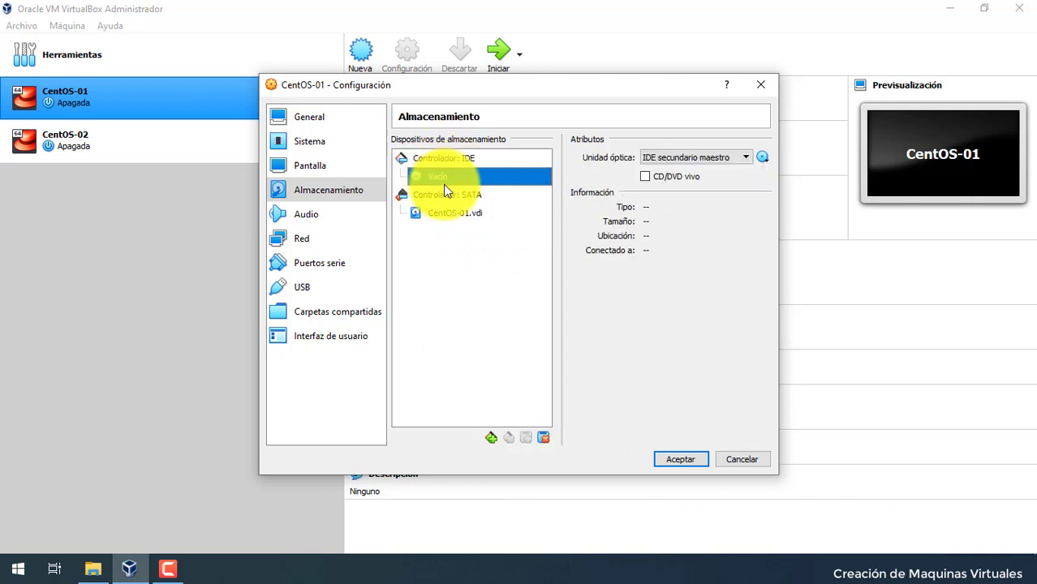
click(445, 214)
click(444, 196)
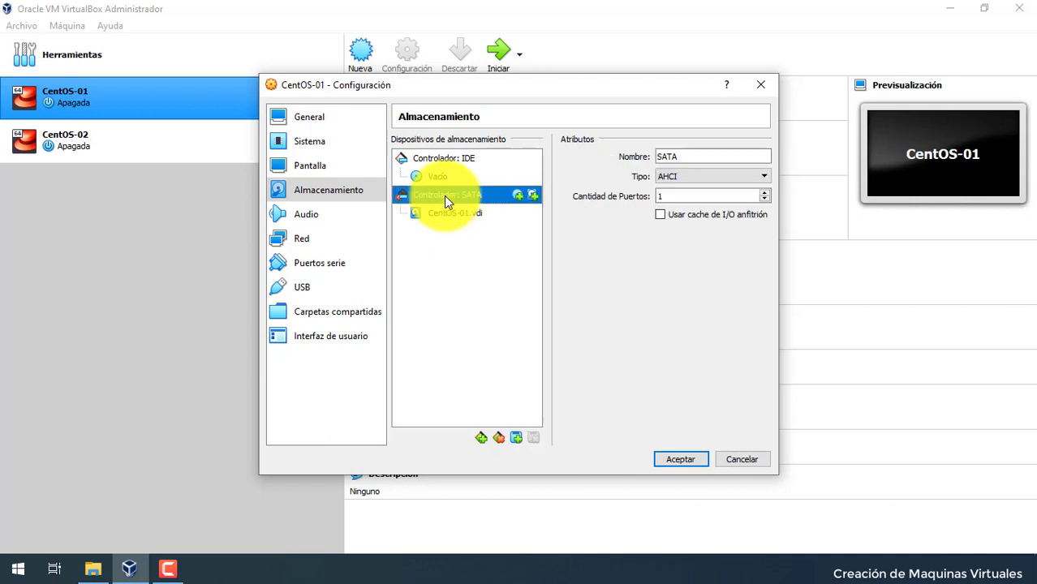
click(446, 209)
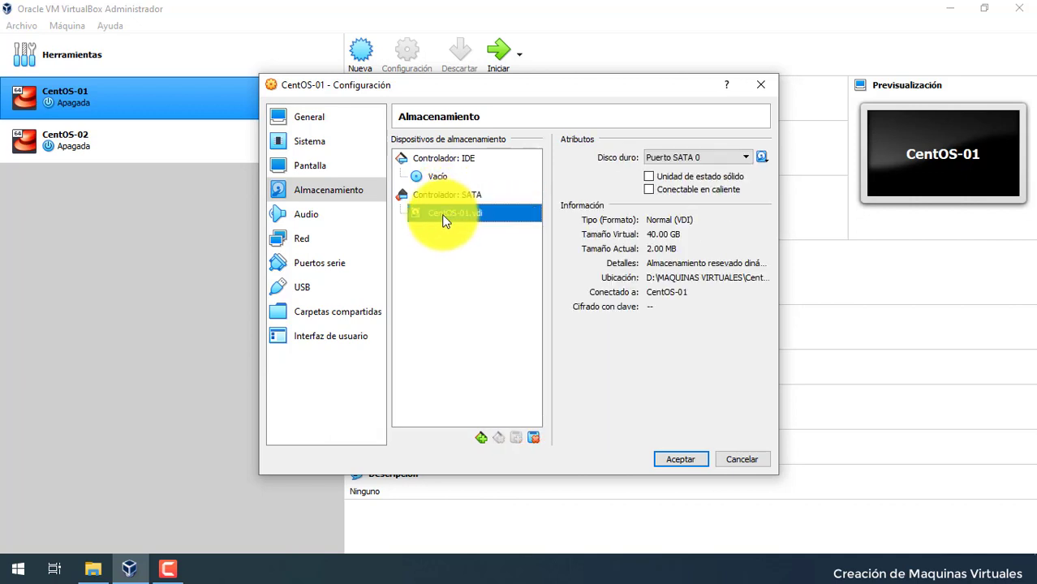
click(302, 216)
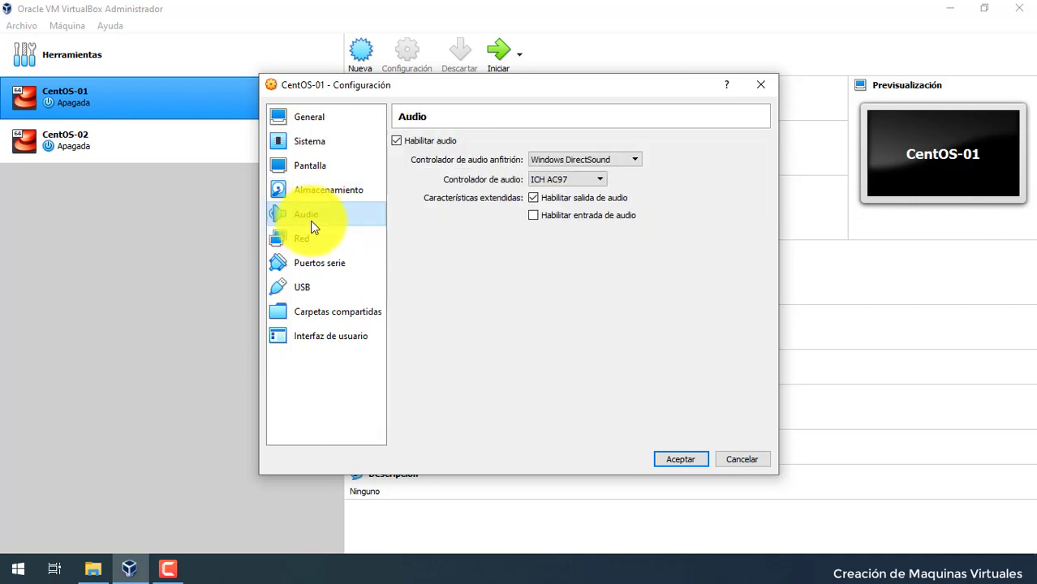
Examine network adapters 1 to 4 and the connection types offered for Adaptador 1, and open the serial port settings.
click(312, 245)
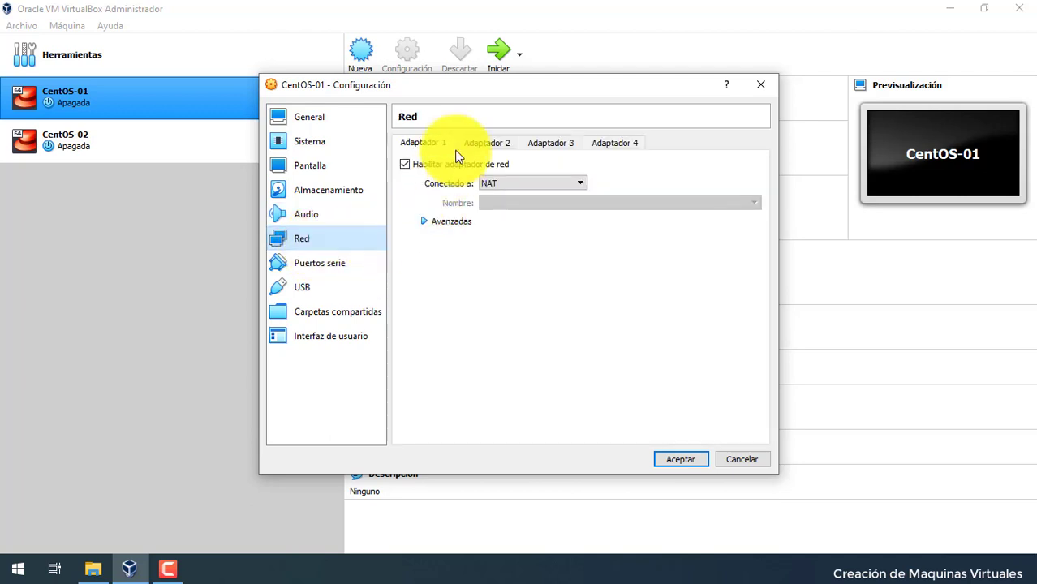
click(489, 142)
click(552, 143)
click(621, 143)
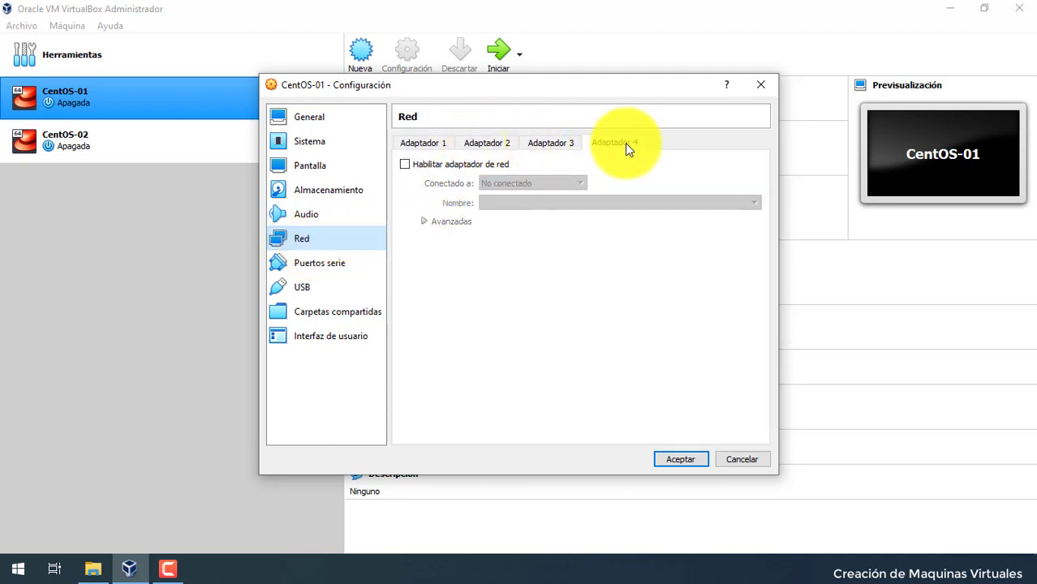
click(426, 143)
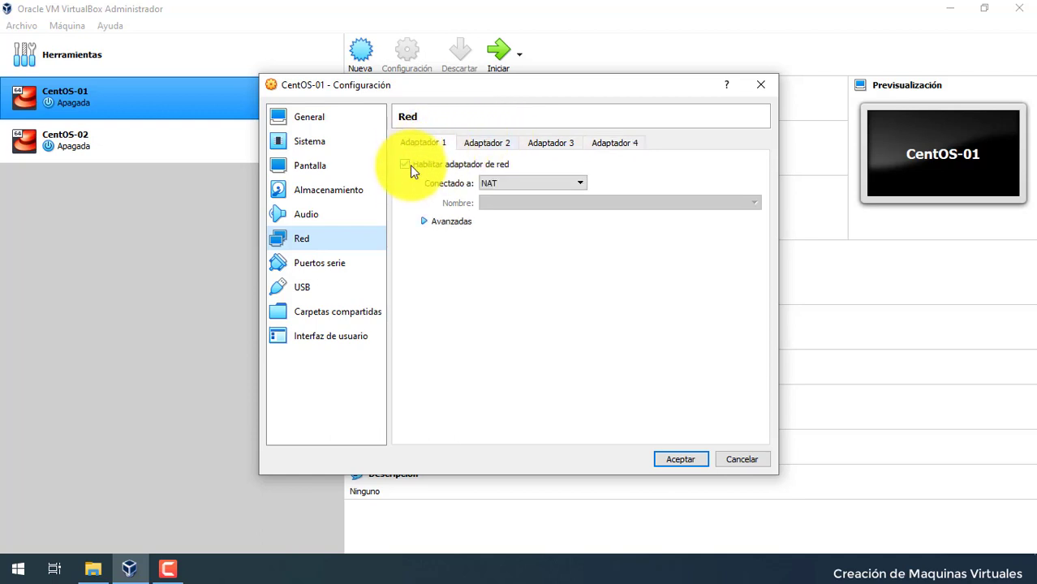
click(489, 145)
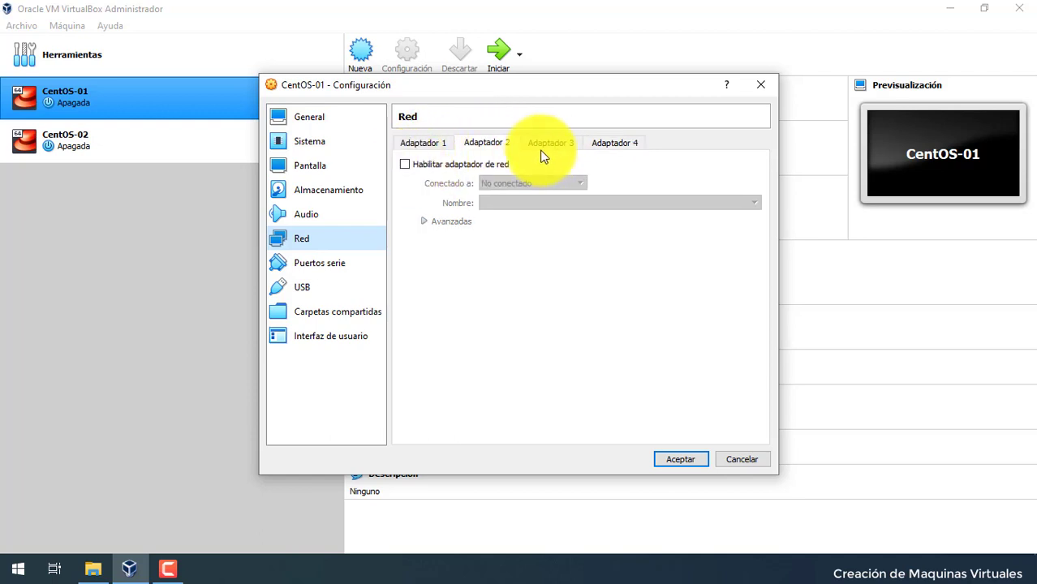
click(552, 144)
click(611, 144)
click(432, 146)
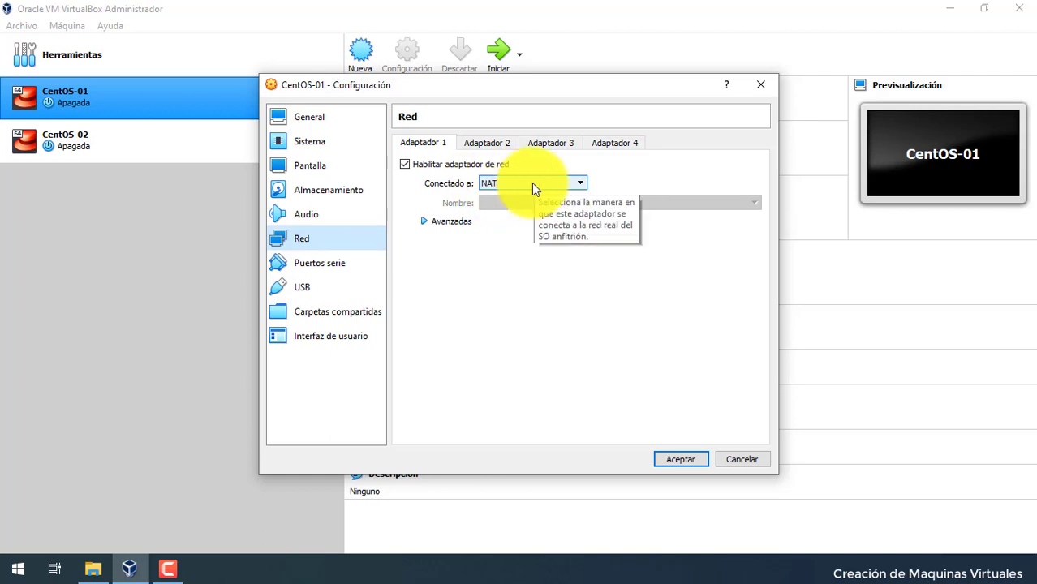
click(531, 182)
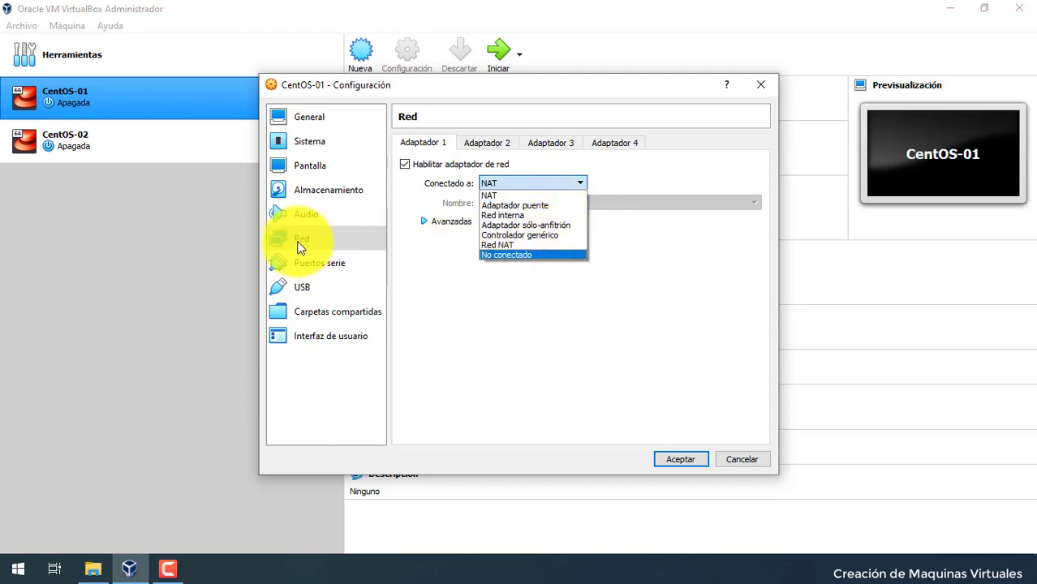
click(455, 250)
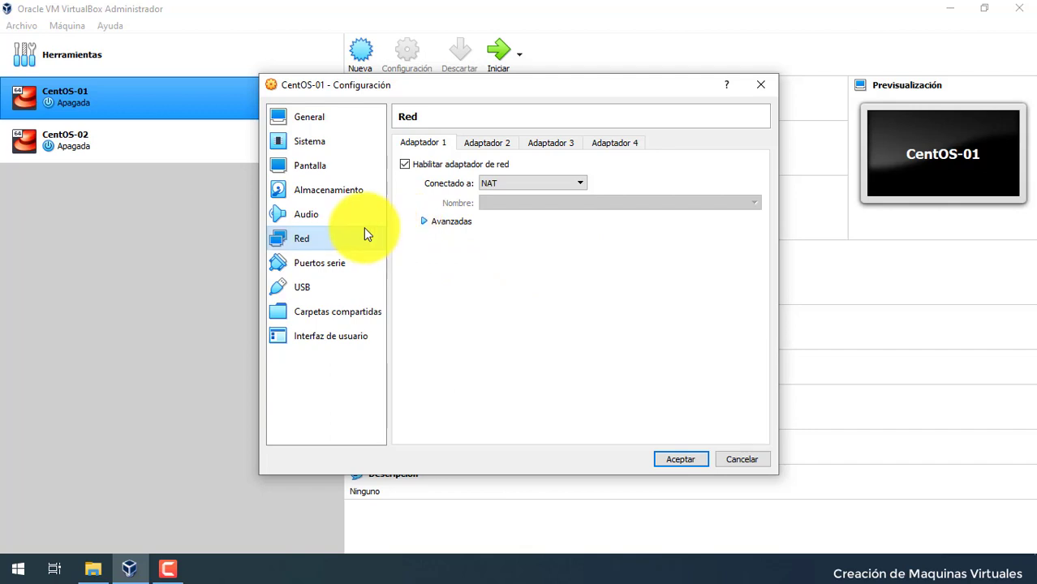
click(341, 266)
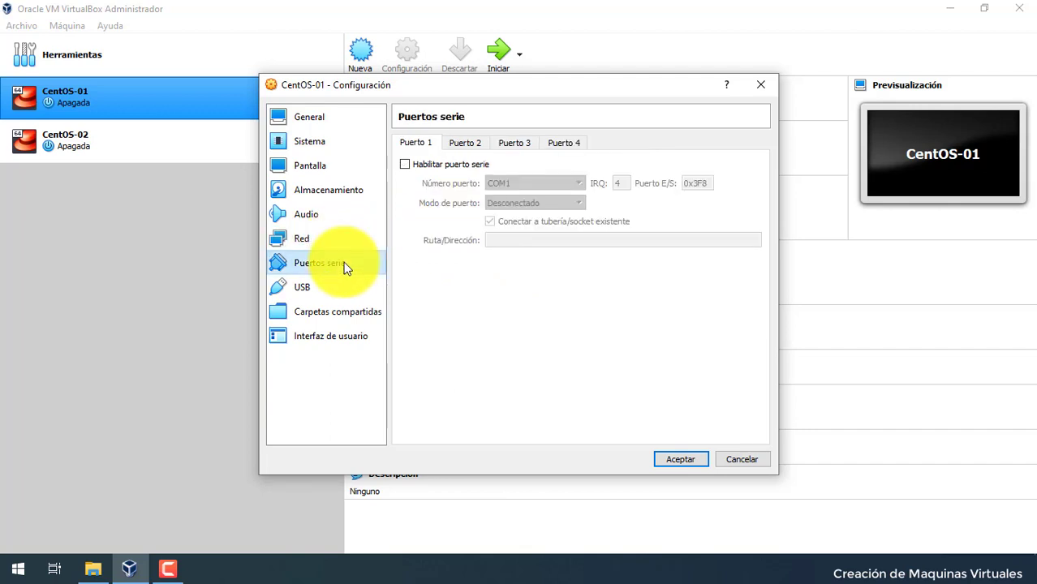